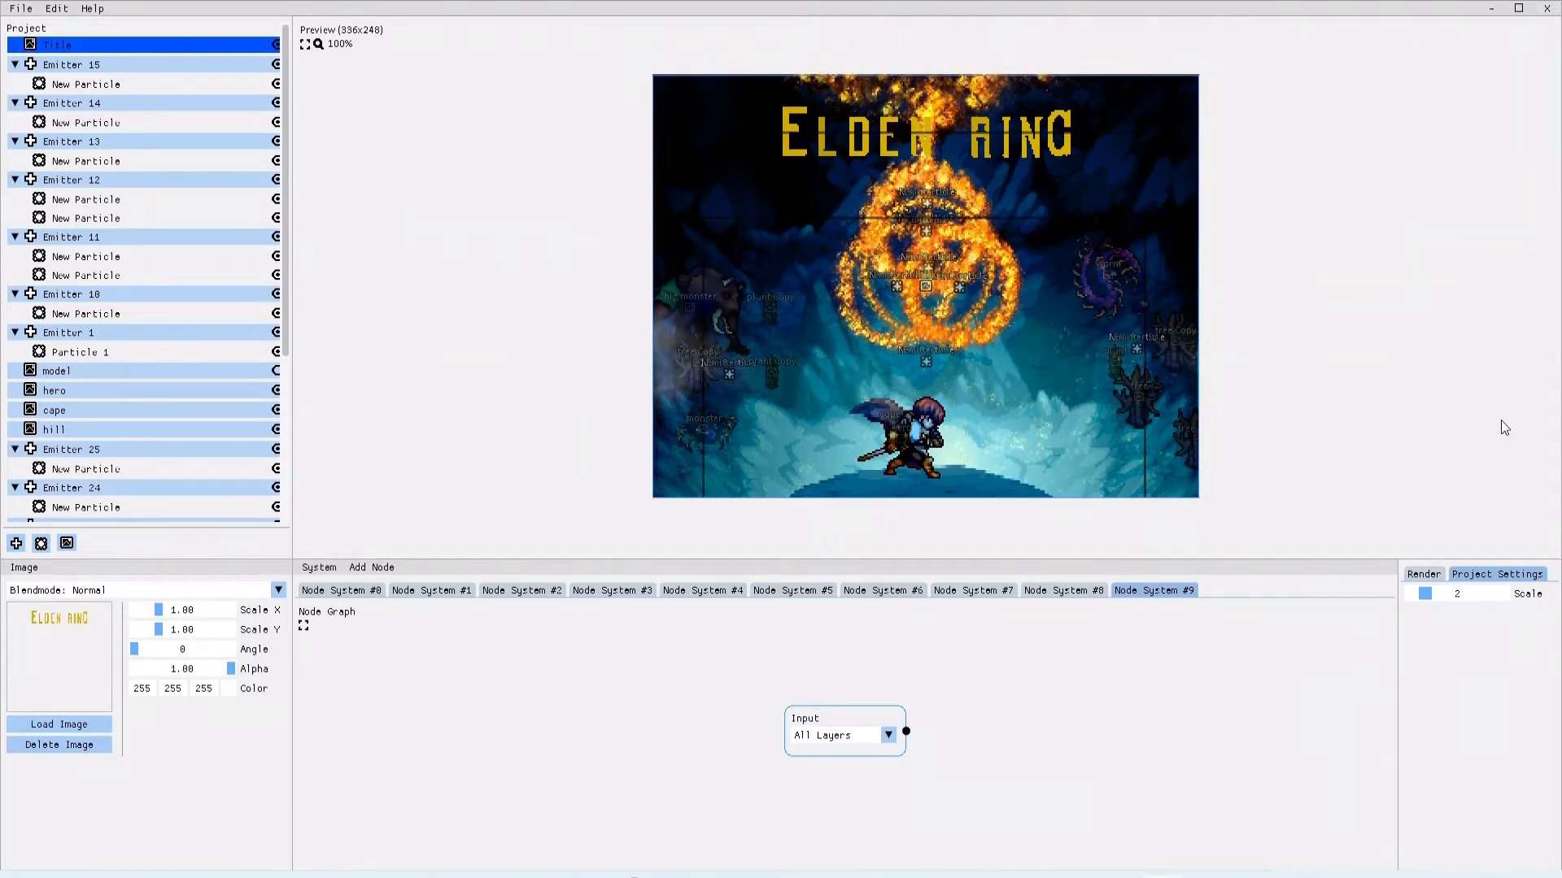
Step: Start a new blank project, answering the prompt about the project that is currently open
{"action": "left_click", "coordinate": [24, 13]}
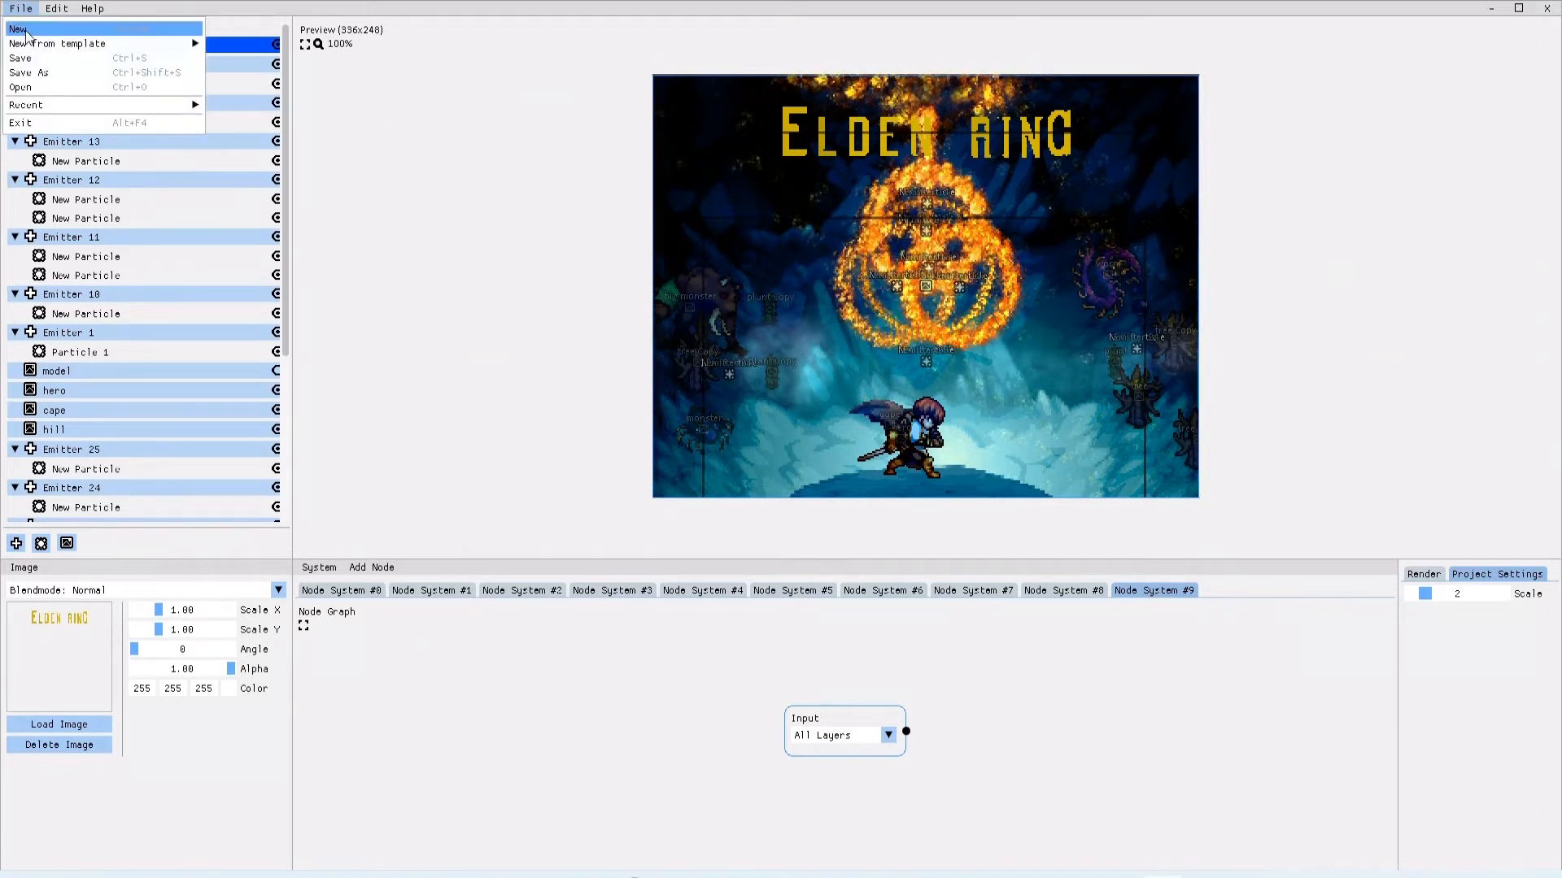
{"action": "left_click", "coordinate": [25, 31]}
{"action": "left_click", "coordinate": [771, 462]}
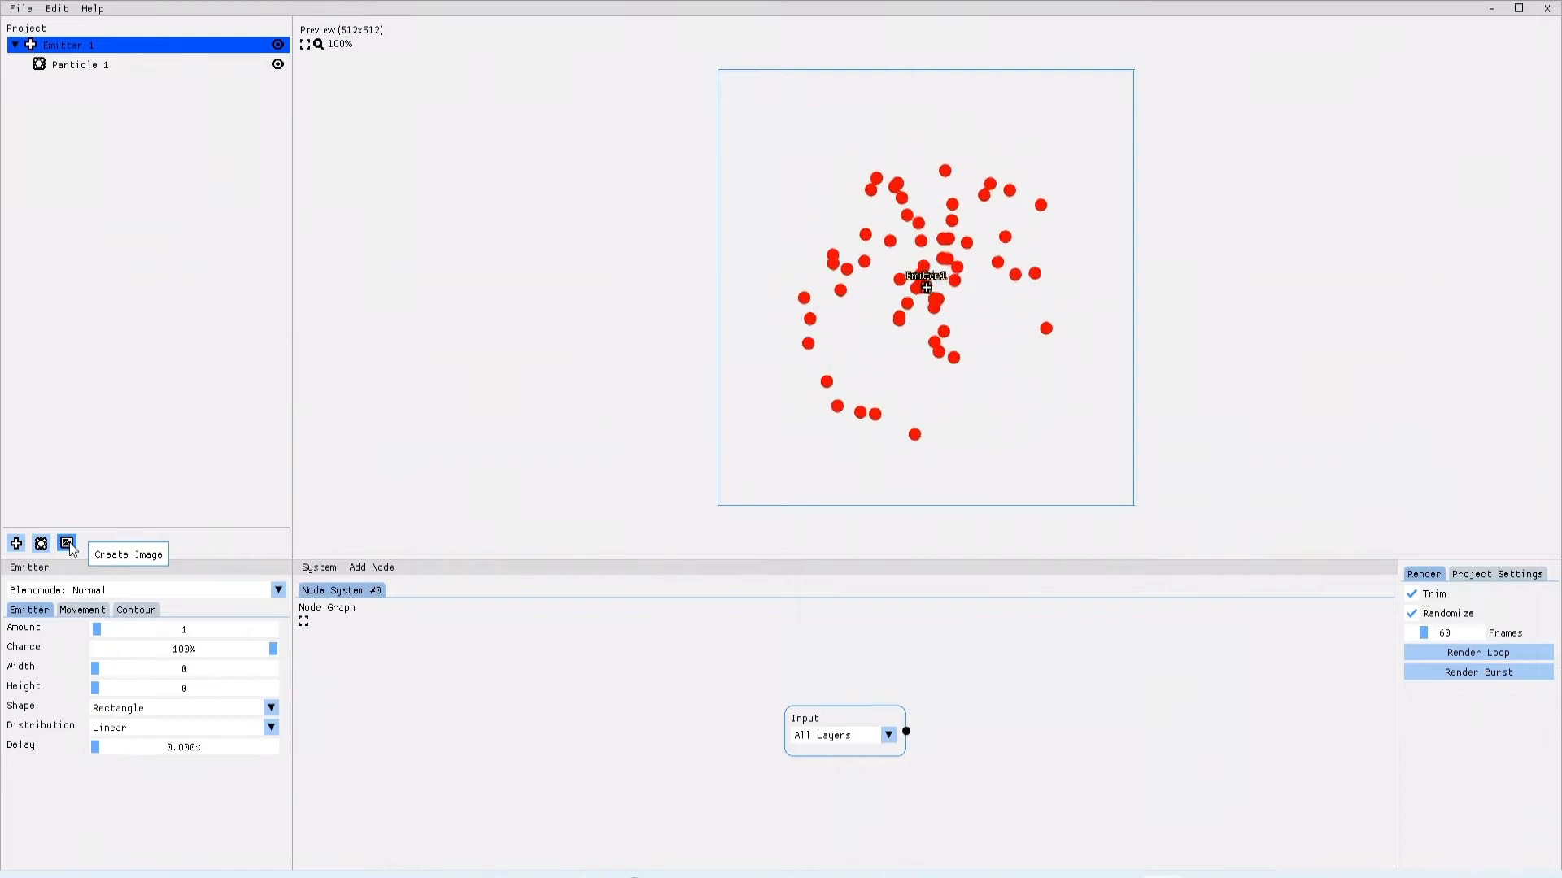
Step: Create an image layer and move it up and left of the emitter in the preview canvas
{"action": "left_click", "coordinate": [69, 545]}
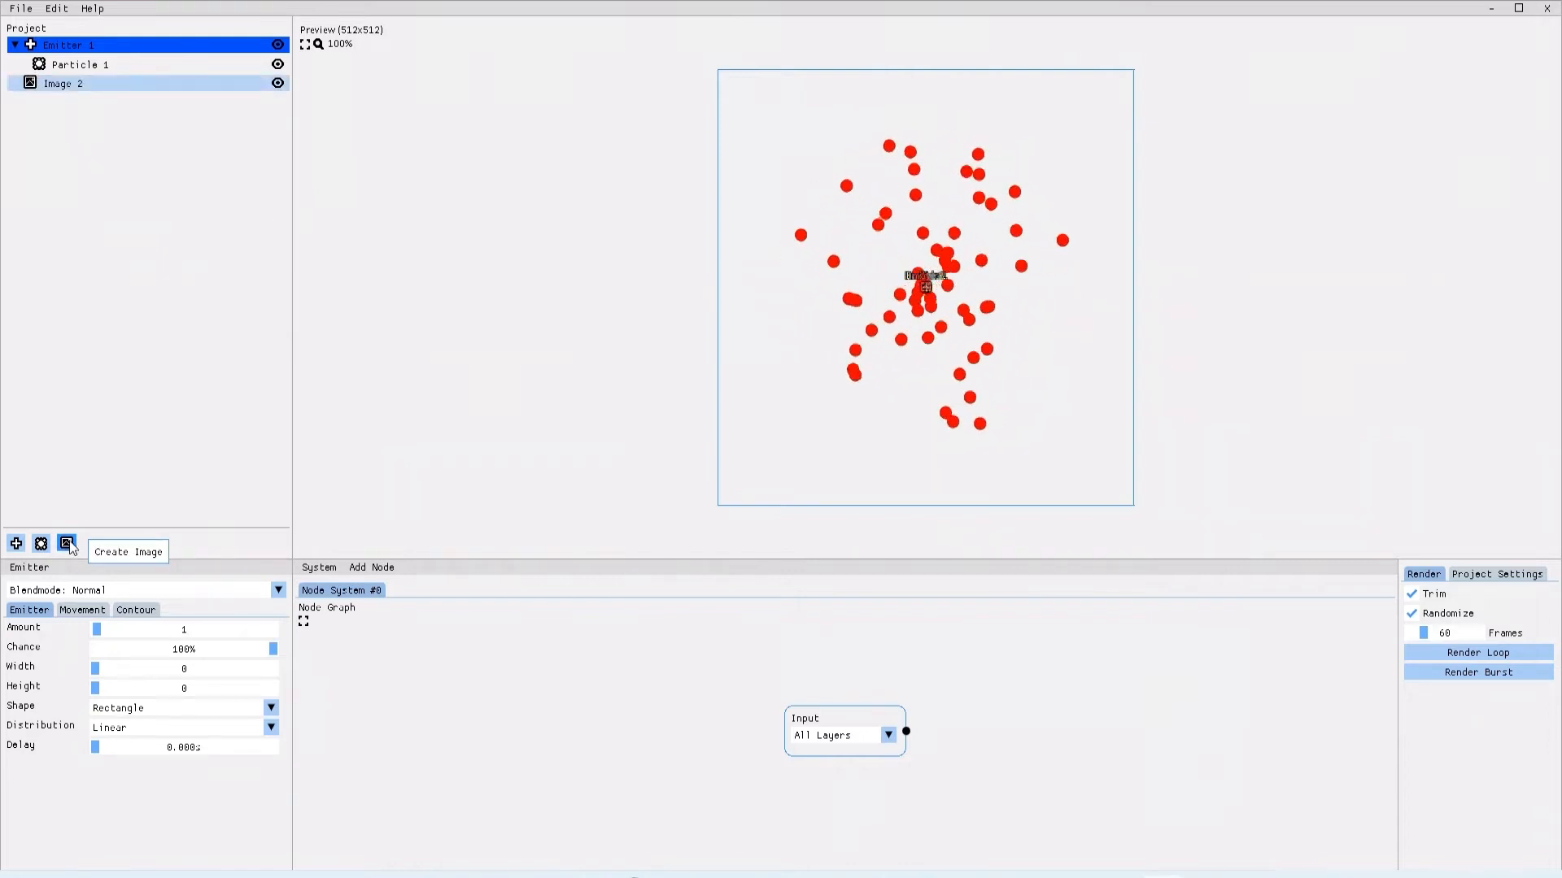
{"action": "left_click", "coordinate": [66, 84]}
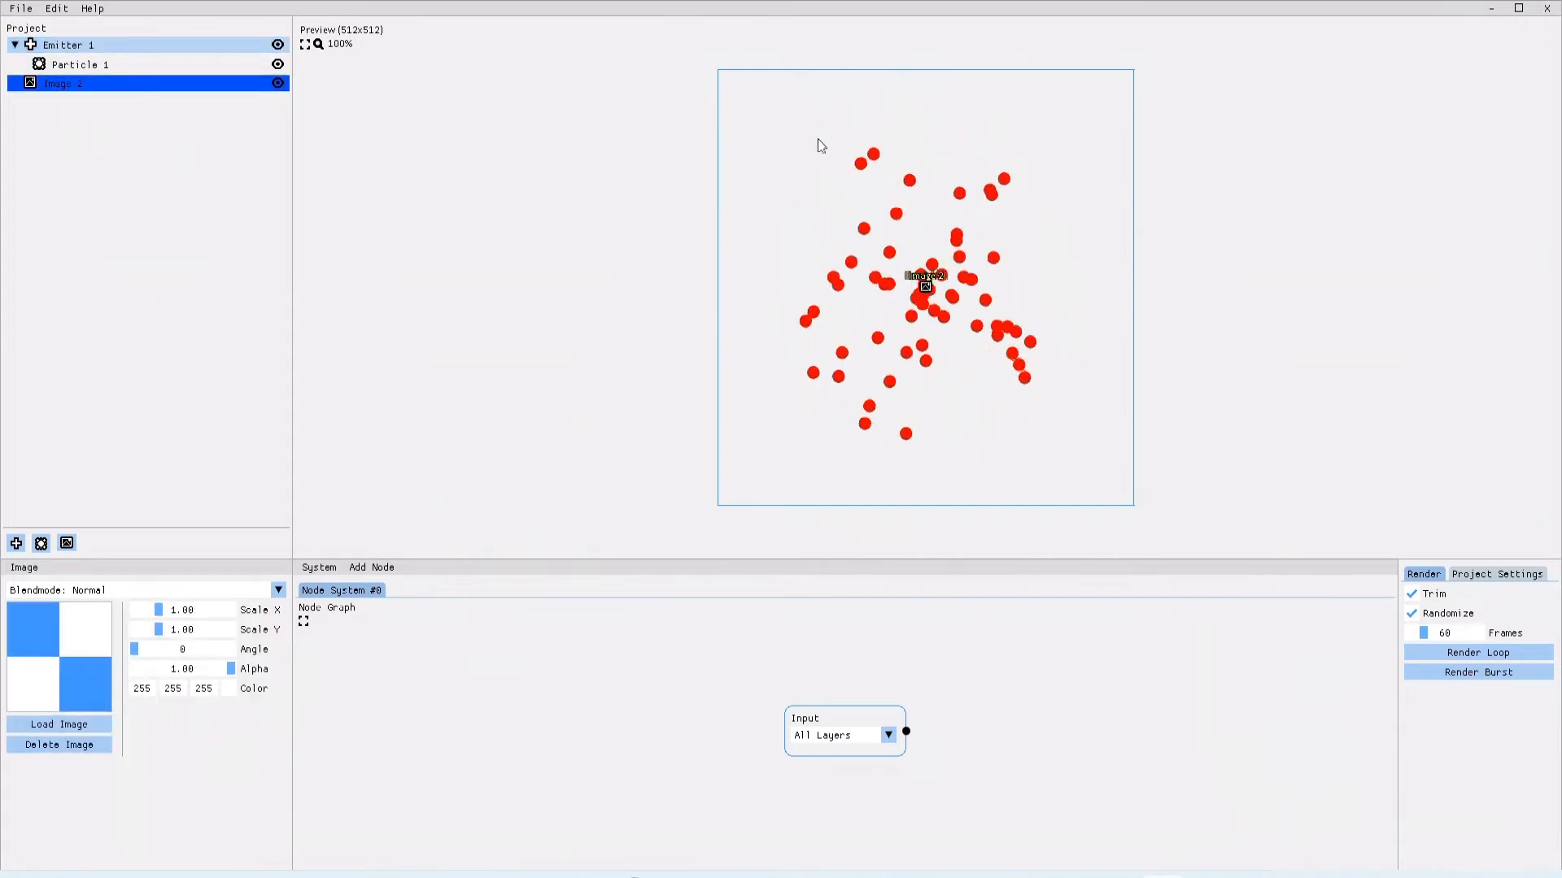
{"action": "left_click_drag", "start_coordinate": [929, 292], "coordinate": [835, 202]}
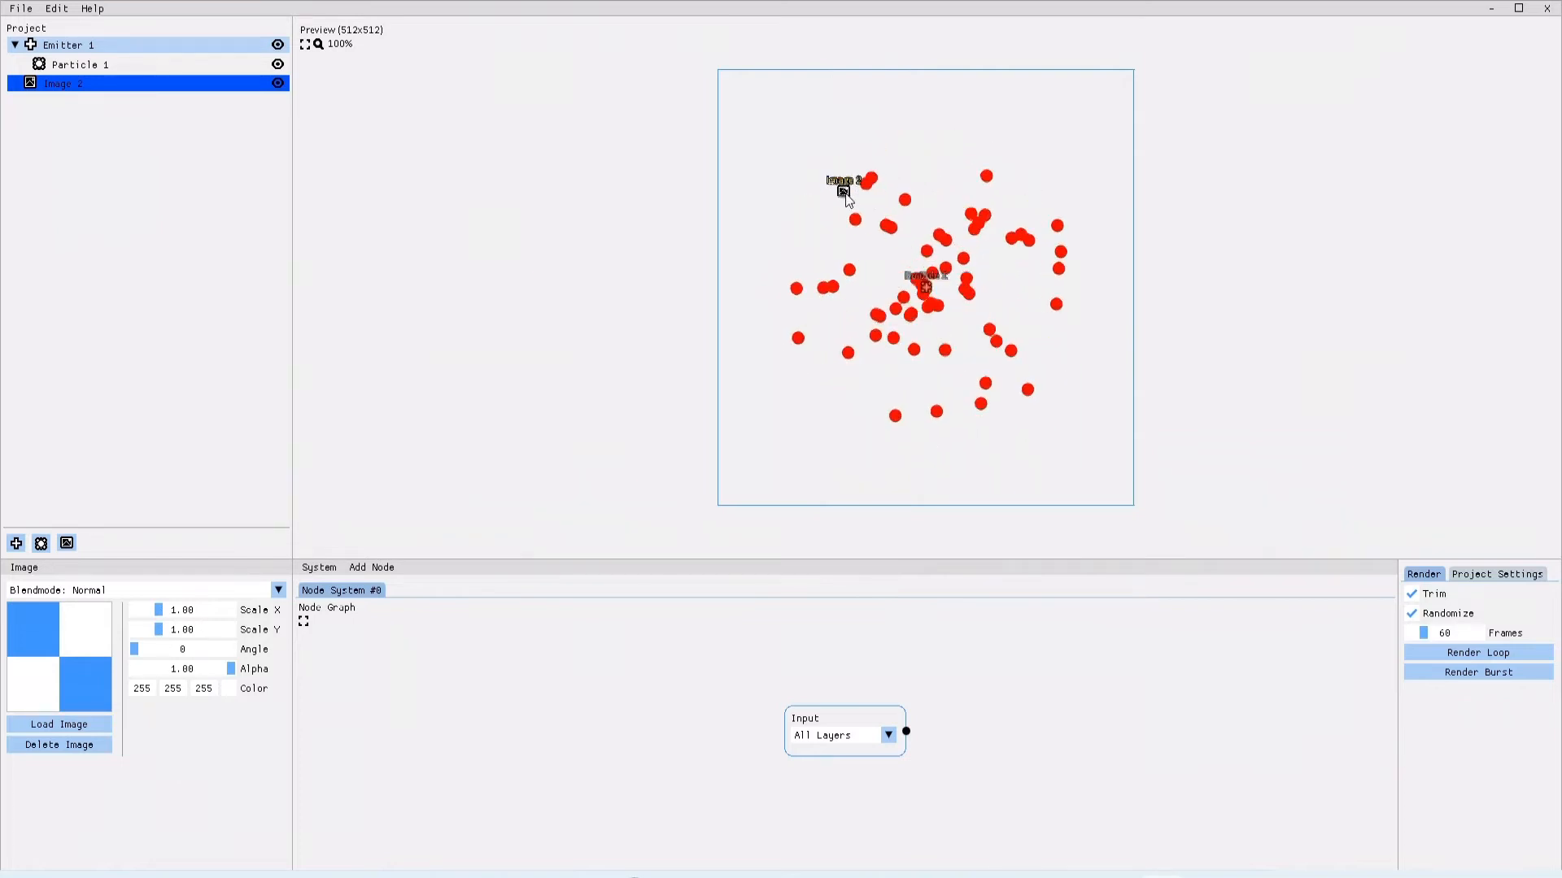
Step: Load the dark hooded ghost sprite from the The Chosen Ones folder into Image 2
{"action": "left_click", "coordinate": [62, 724]}
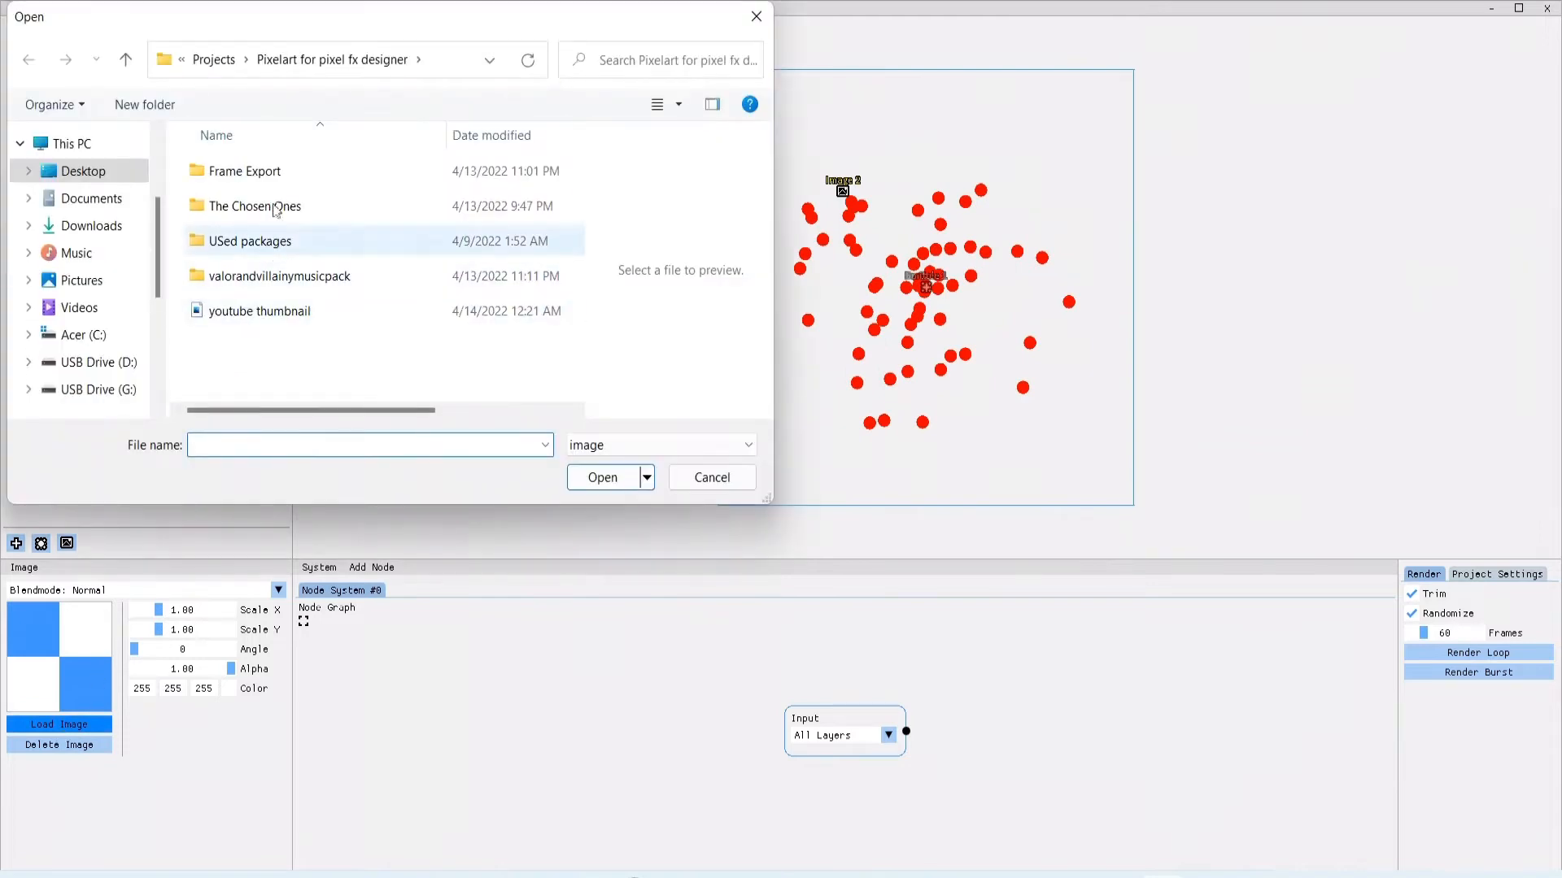
{"action": "double_click", "coordinate": [270, 208]}
{"action": "double_click", "coordinate": [261, 188]}
{"action": "scroll", "coordinate": [350, 309], "scroll_direction": "down", "scroll_amount": 2}
{"action": "double_click", "coordinate": [366, 227]}
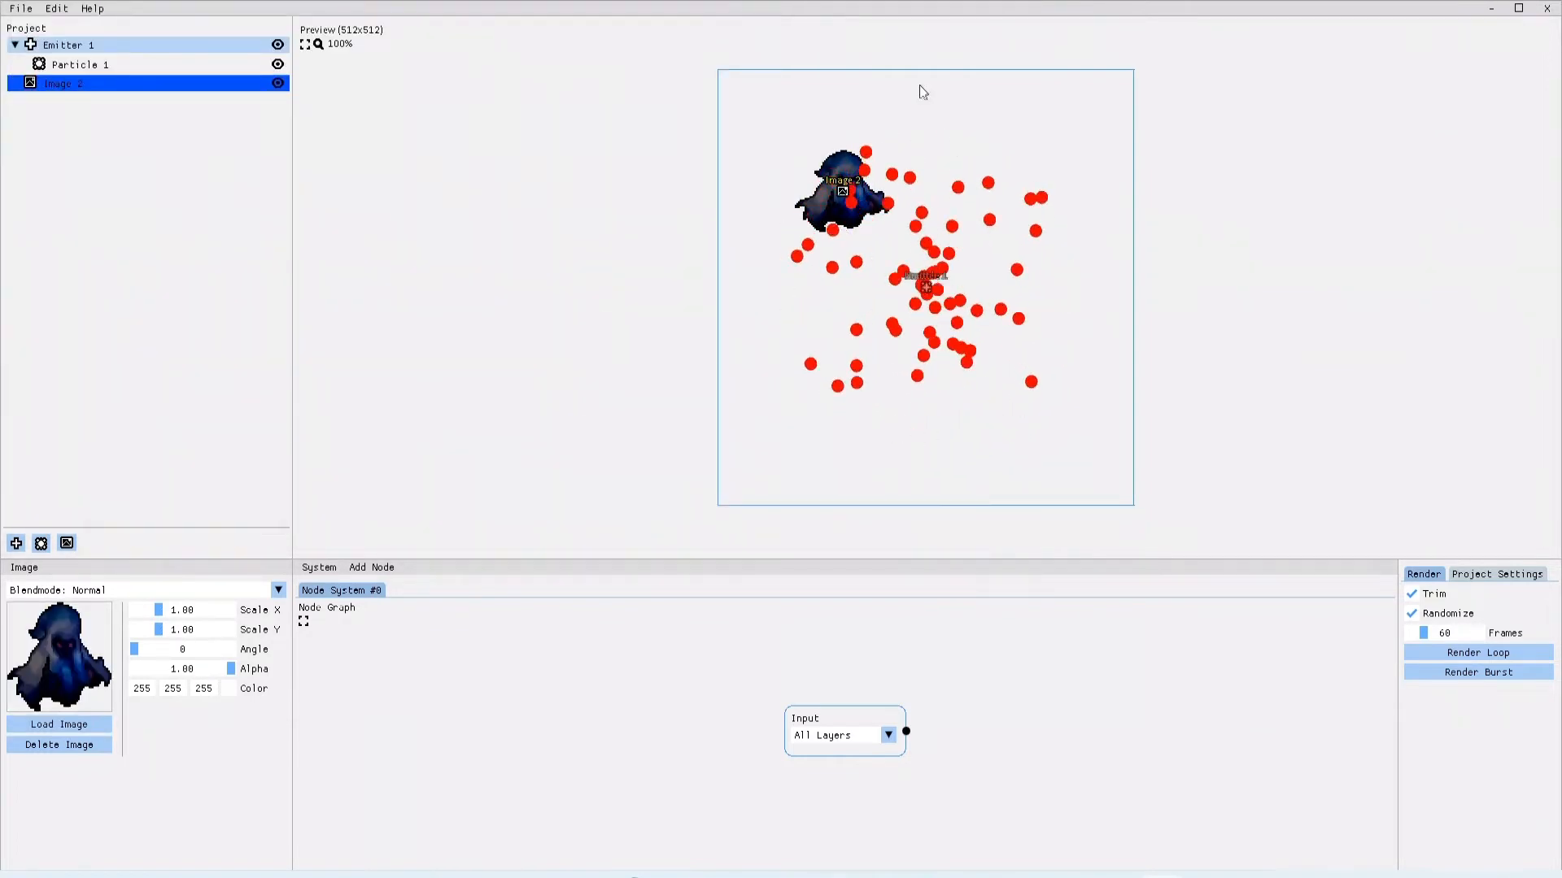
Step: Reposition Image 2 and the emitter so they overlap in the canvas's upper-left area, and order Image 2 above Emitter 1
{"action": "left_click_drag", "start_coordinate": [853, 188], "coordinate": [1048, 325]}
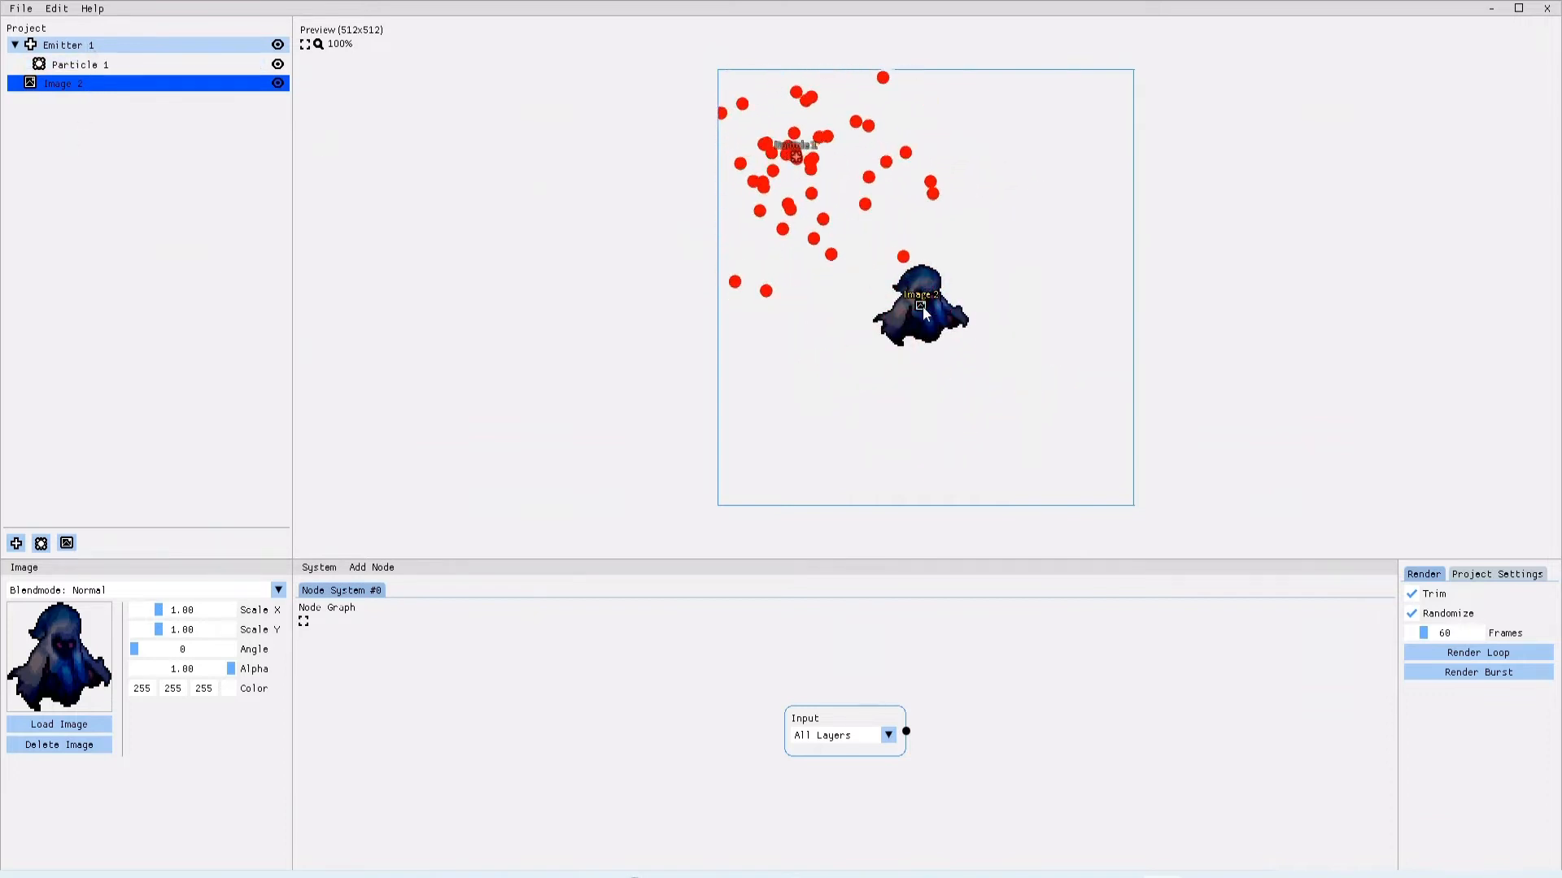
{"action": "left_click_drag", "start_coordinate": [923, 306], "coordinate": [786, 160]}
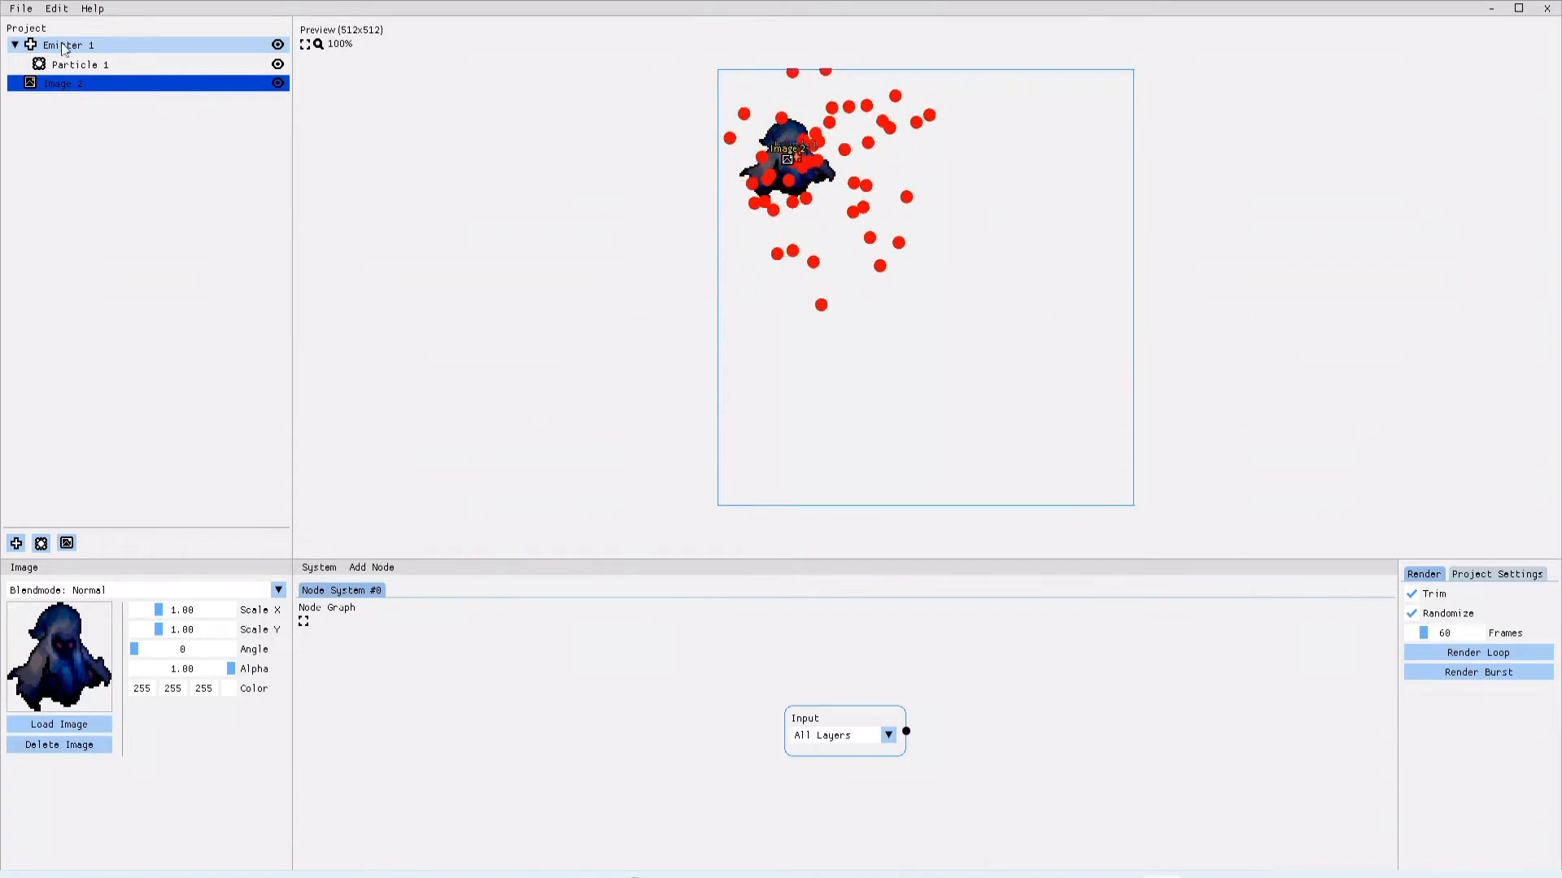
{"action": "left_click_drag", "start_coordinate": [71, 49], "coordinate": [82, 94]}
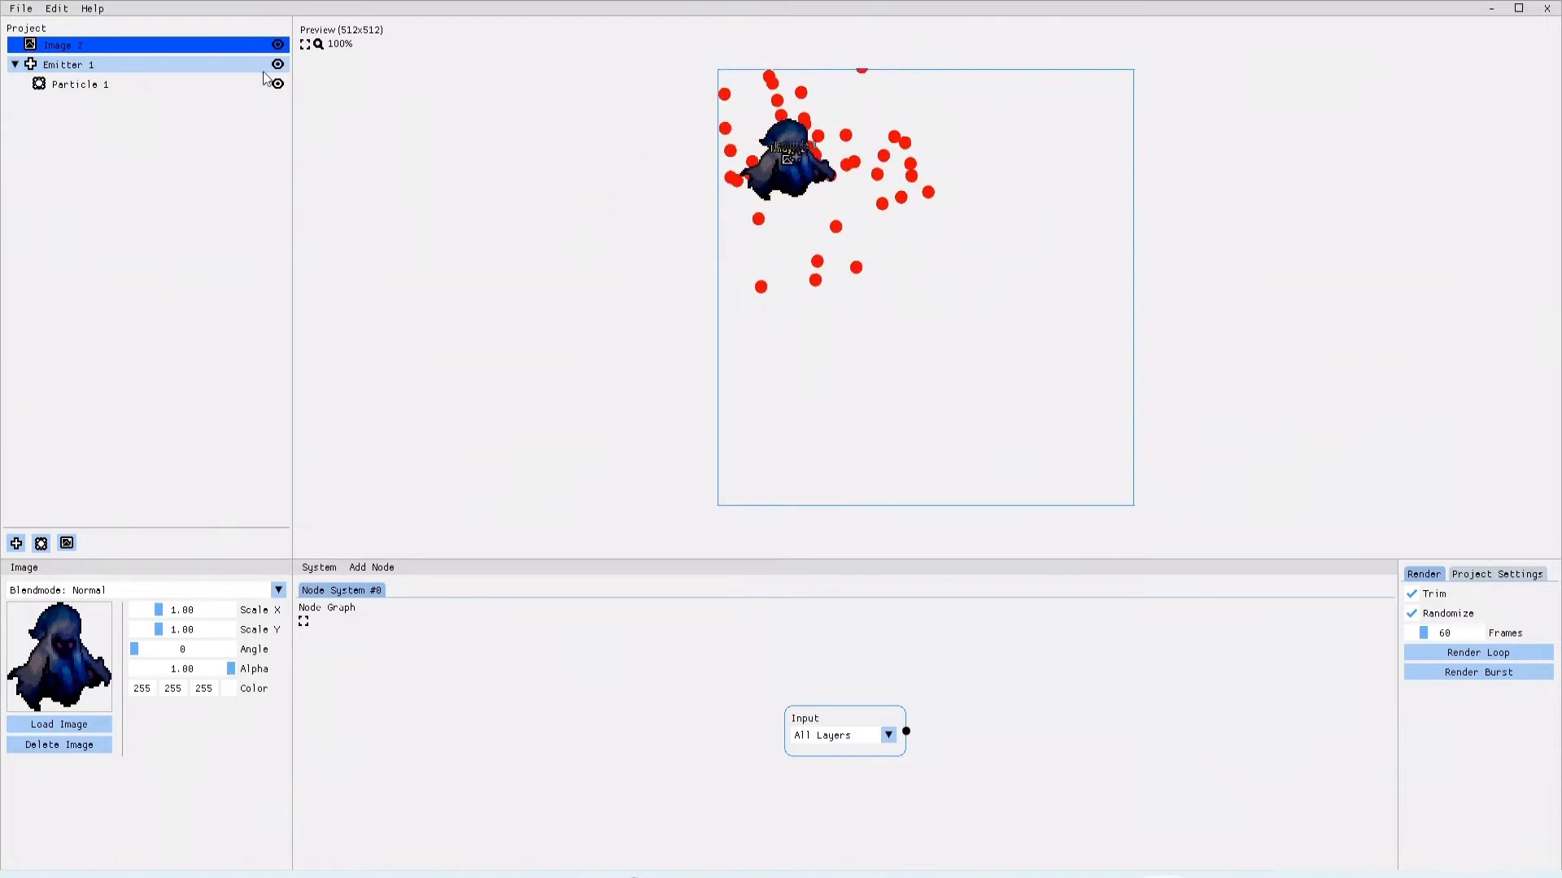
Step: Centre both Image 2 and Emitter 1 on the canvas
{"action": "right_click", "coordinate": [66, 45]}
{"action": "left_click", "coordinate": [119, 82]}
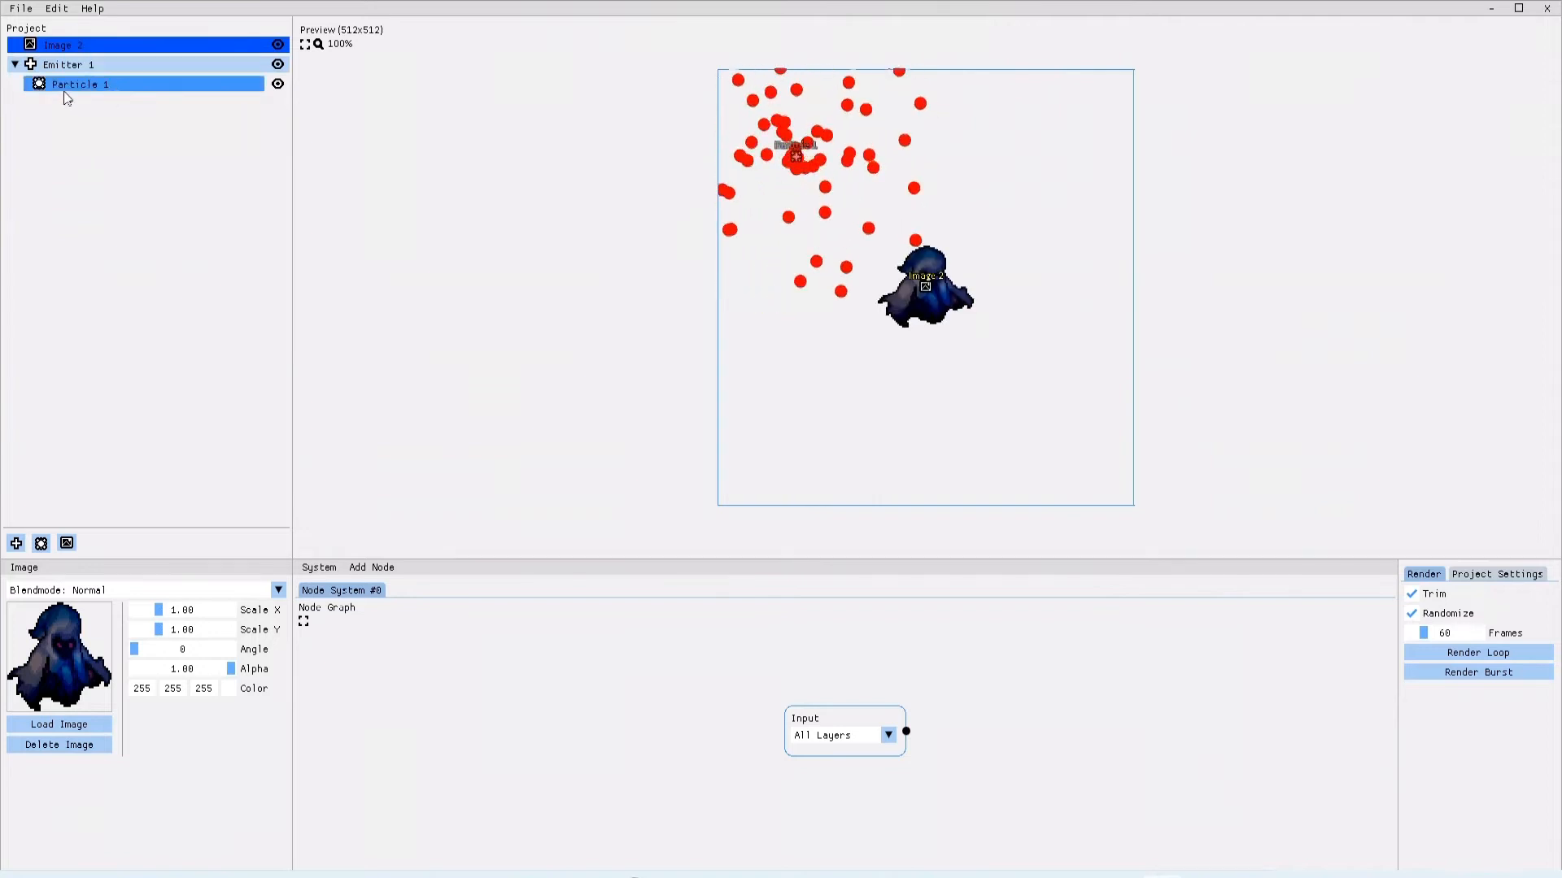
{"action": "right_click", "coordinate": [77, 72]}
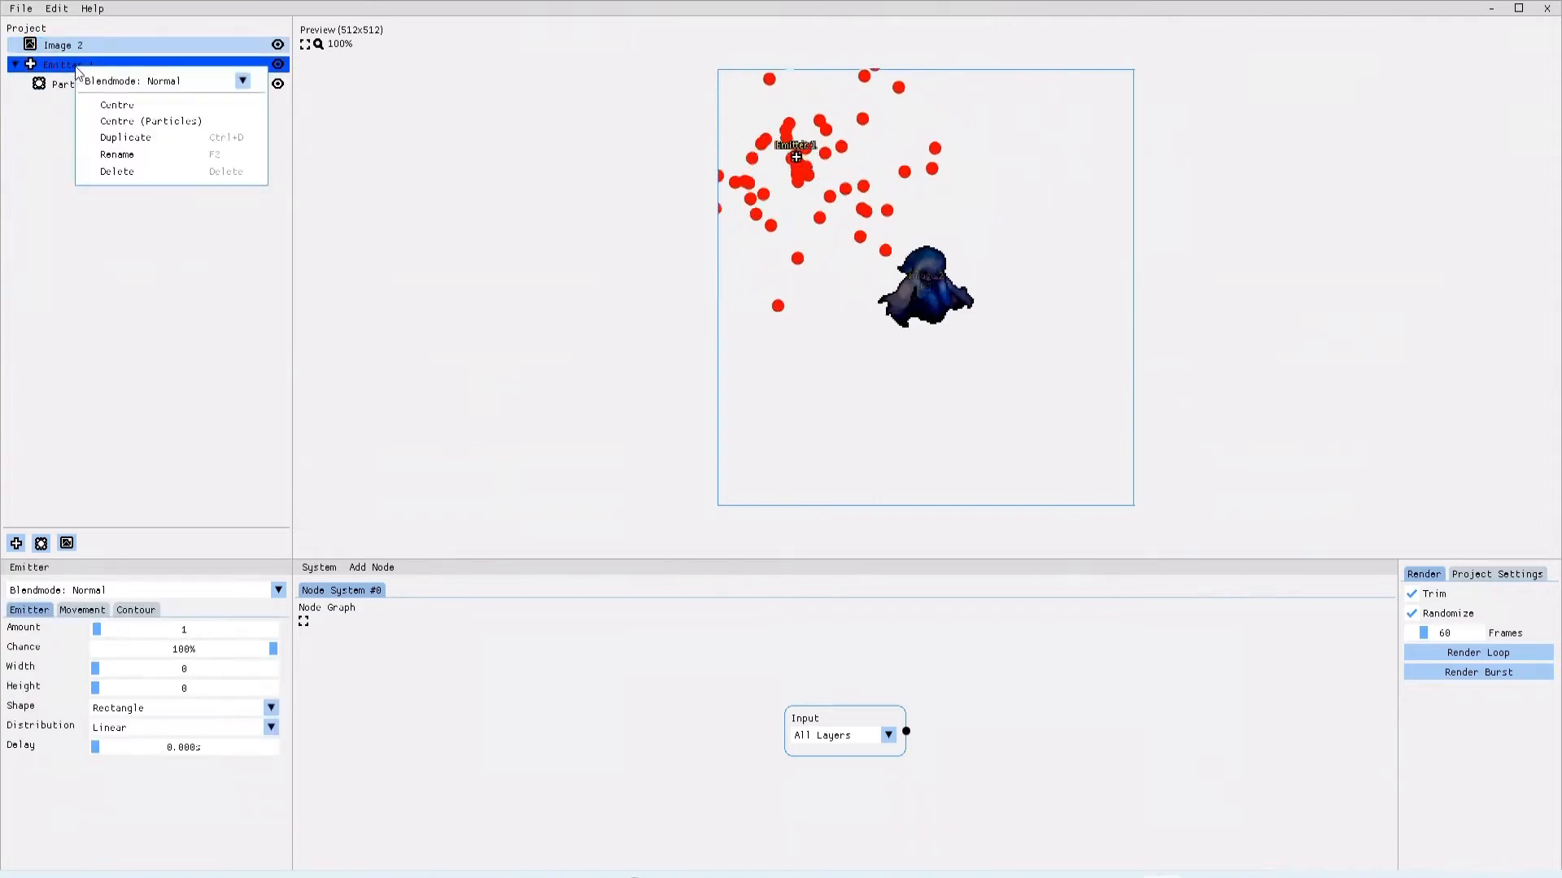
{"action": "left_click", "coordinate": [132, 105]}
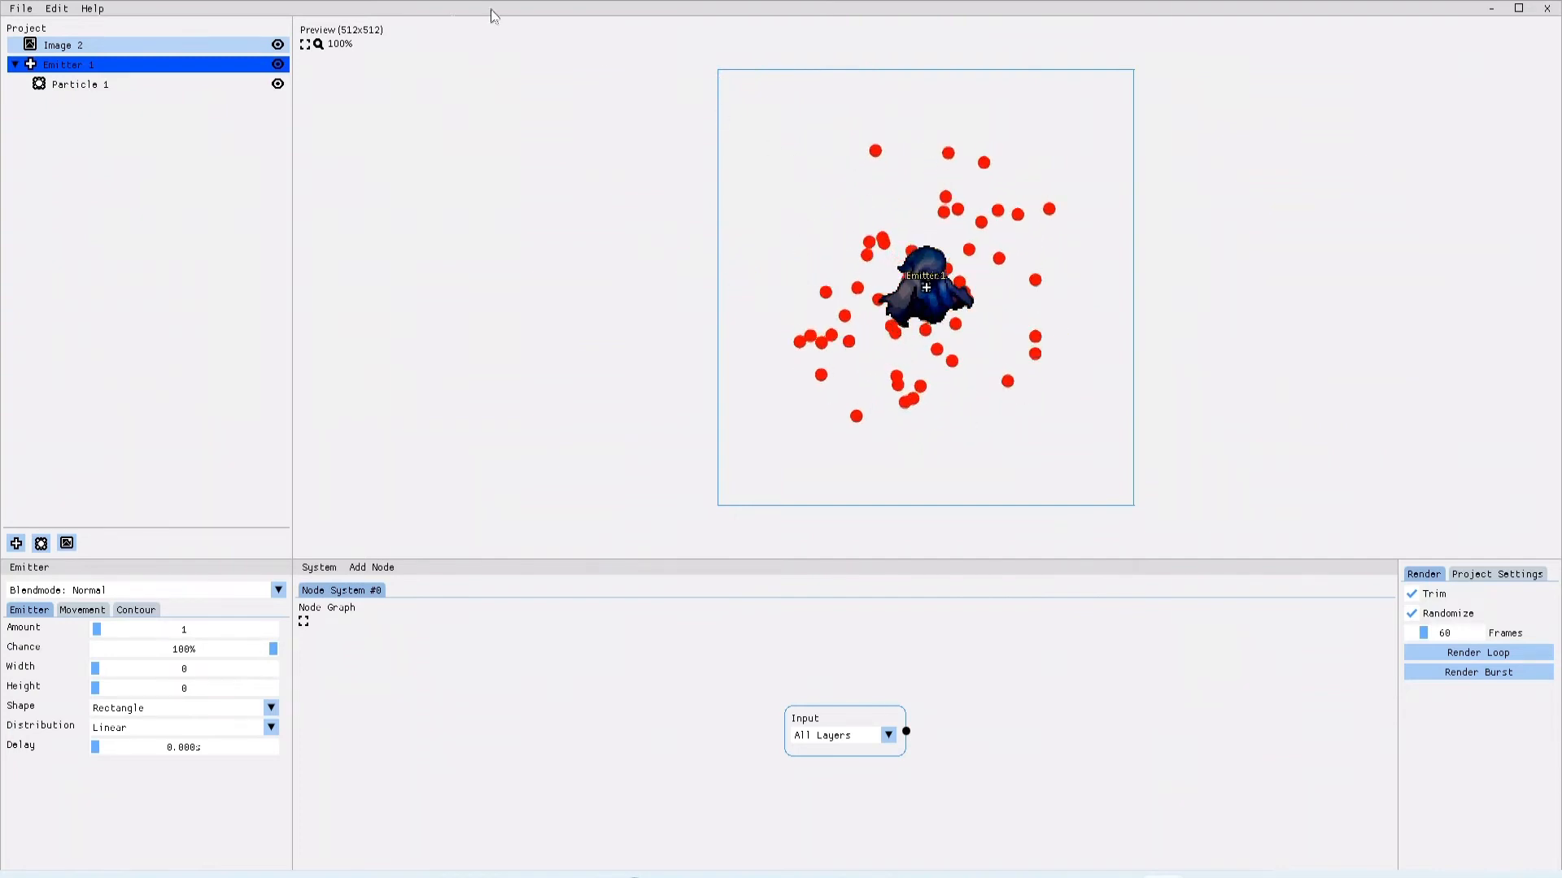
Step: Hide and show the Image 2 layer twice, leaving it shown
{"action": "left_click", "coordinate": [278, 46]}
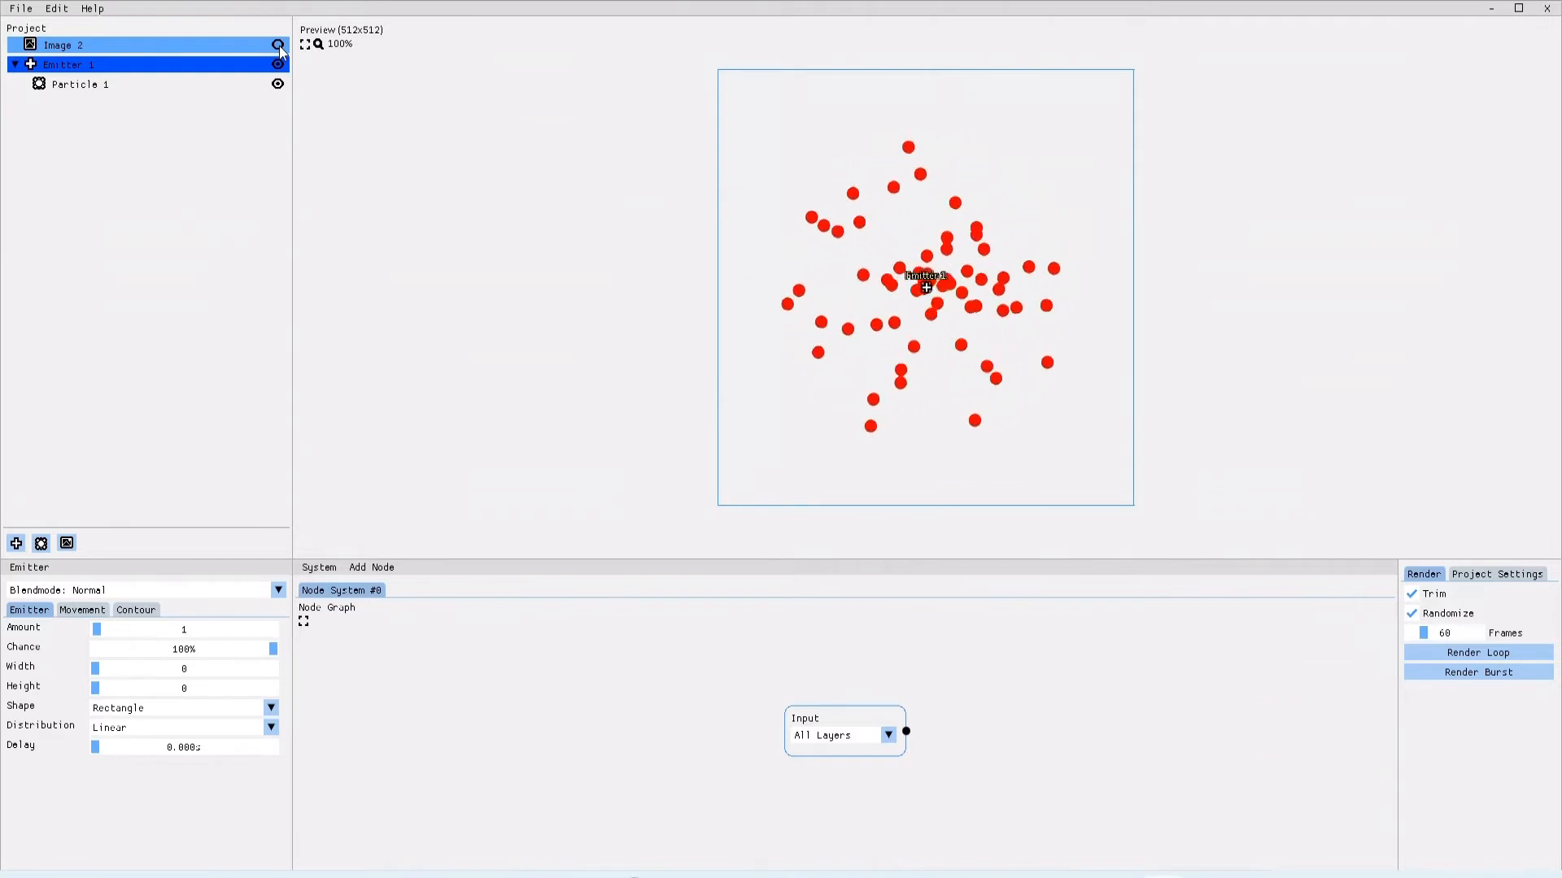
{"action": "left_click", "coordinate": [278, 45]}
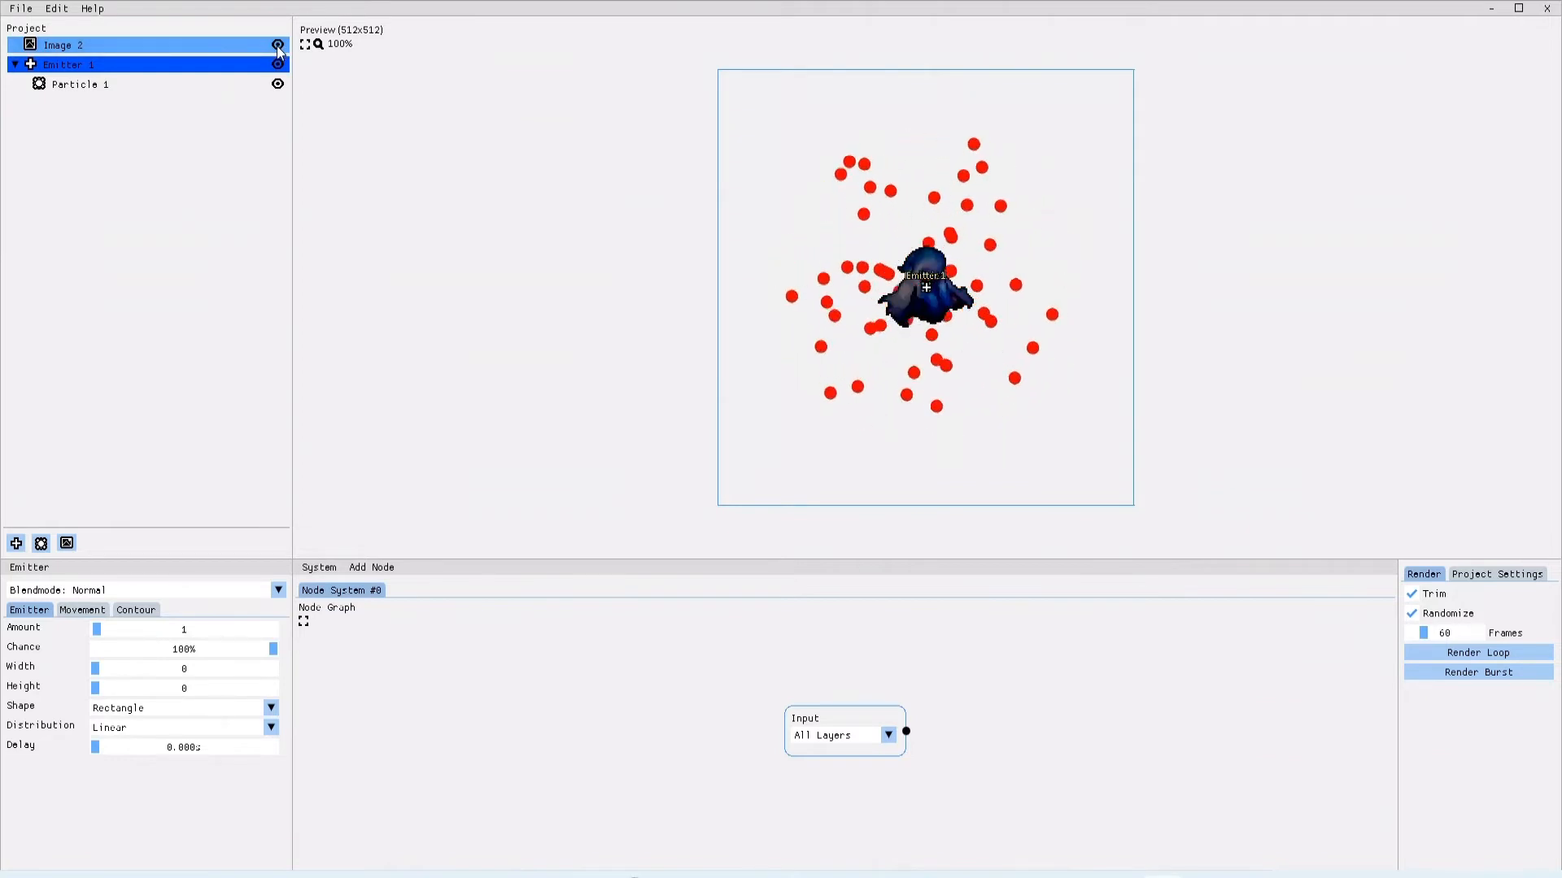
{"action": "left_click", "coordinate": [278, 46]}
{"action": "left_click", "coordinate": [278, 46]}
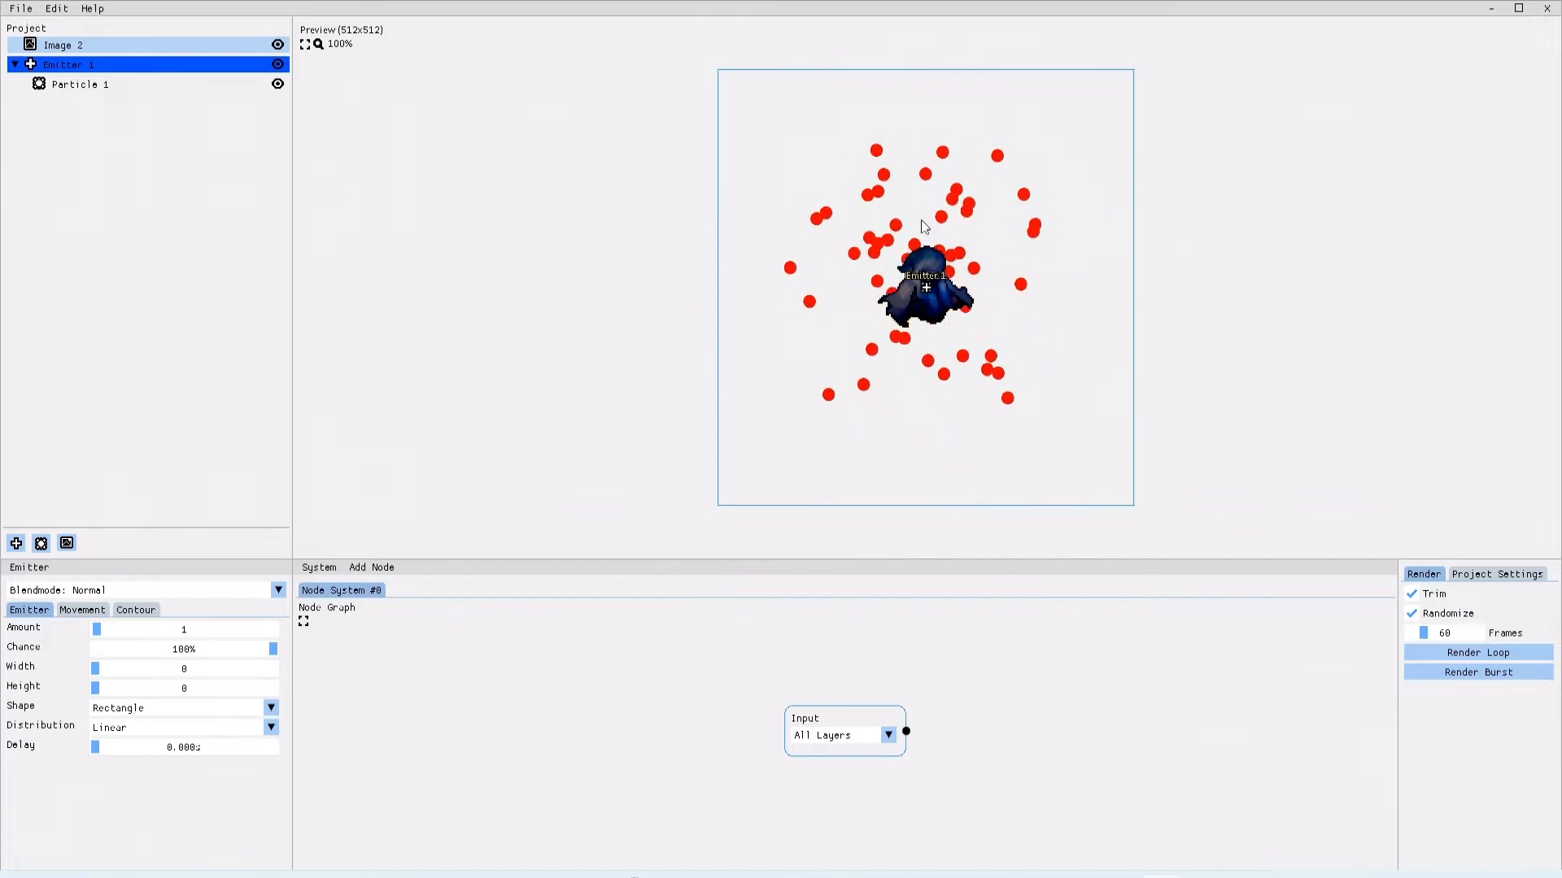
Step: Delete the picture from Image 2 and load the ghost sprite into it again
{"action": "left_click", "coordinate": [73, 46]}
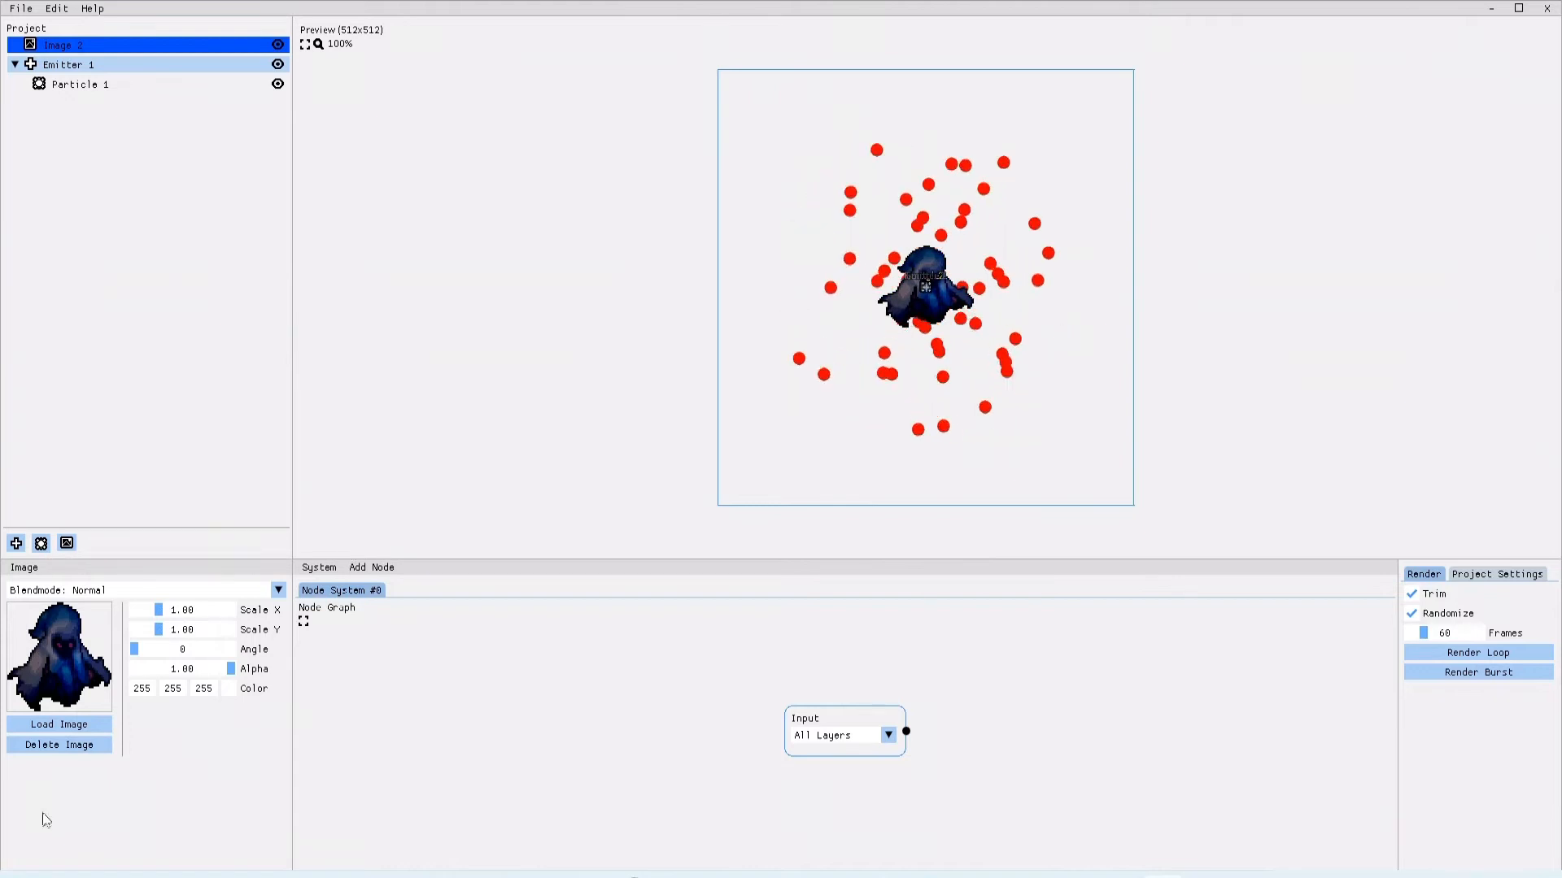
{"action": "left_click", "coordinate": [73, 749]}
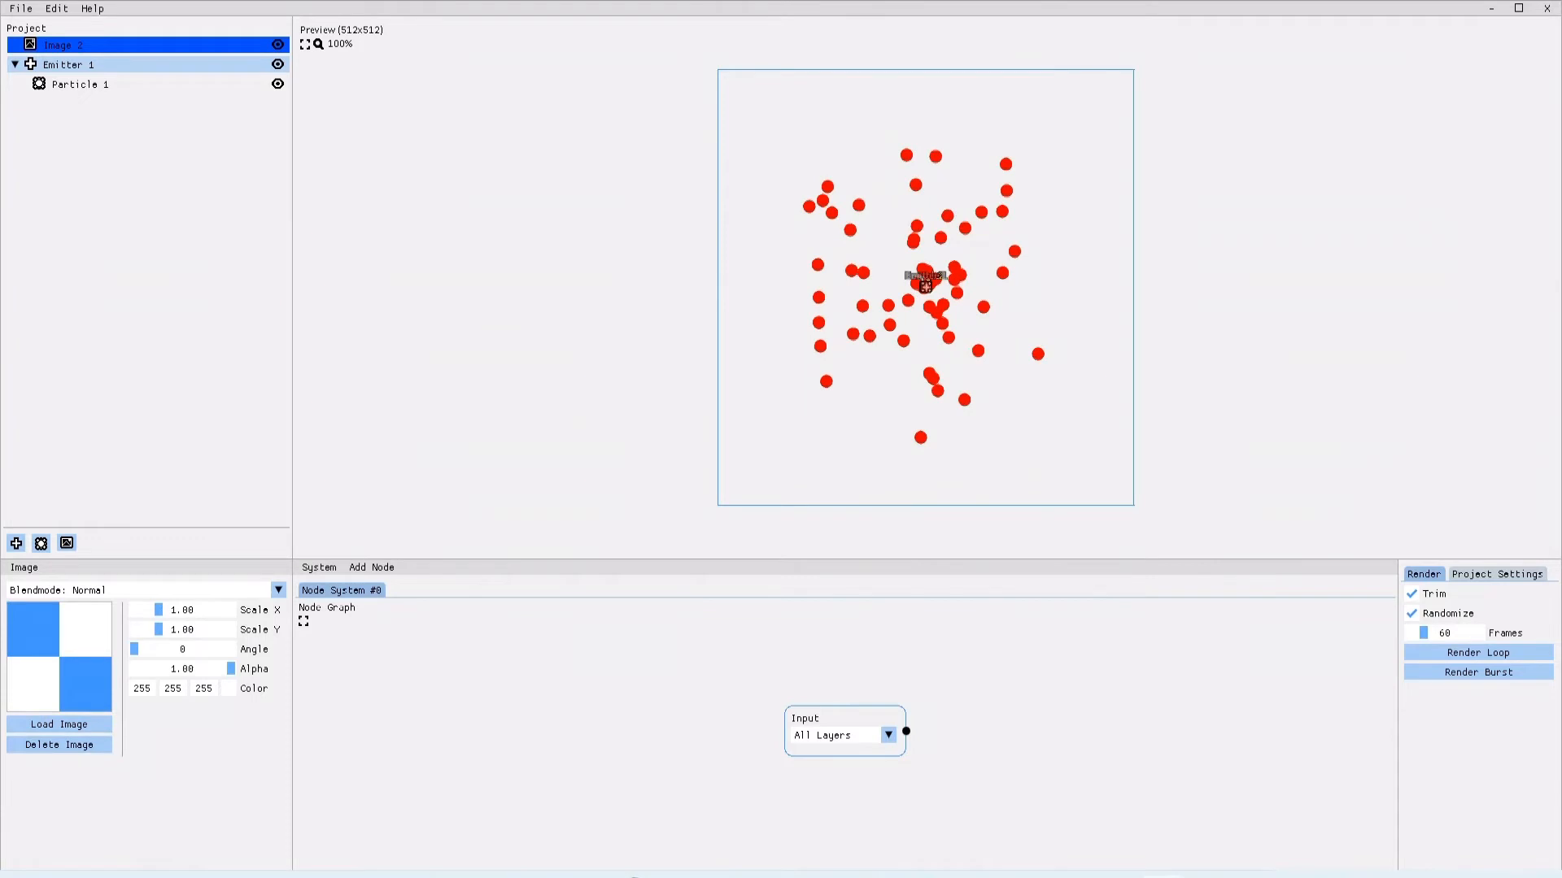
{"action": "left_click", "coordinate": [60, 726]}
{"action": "double_click", "coordinate": [368, 311]}
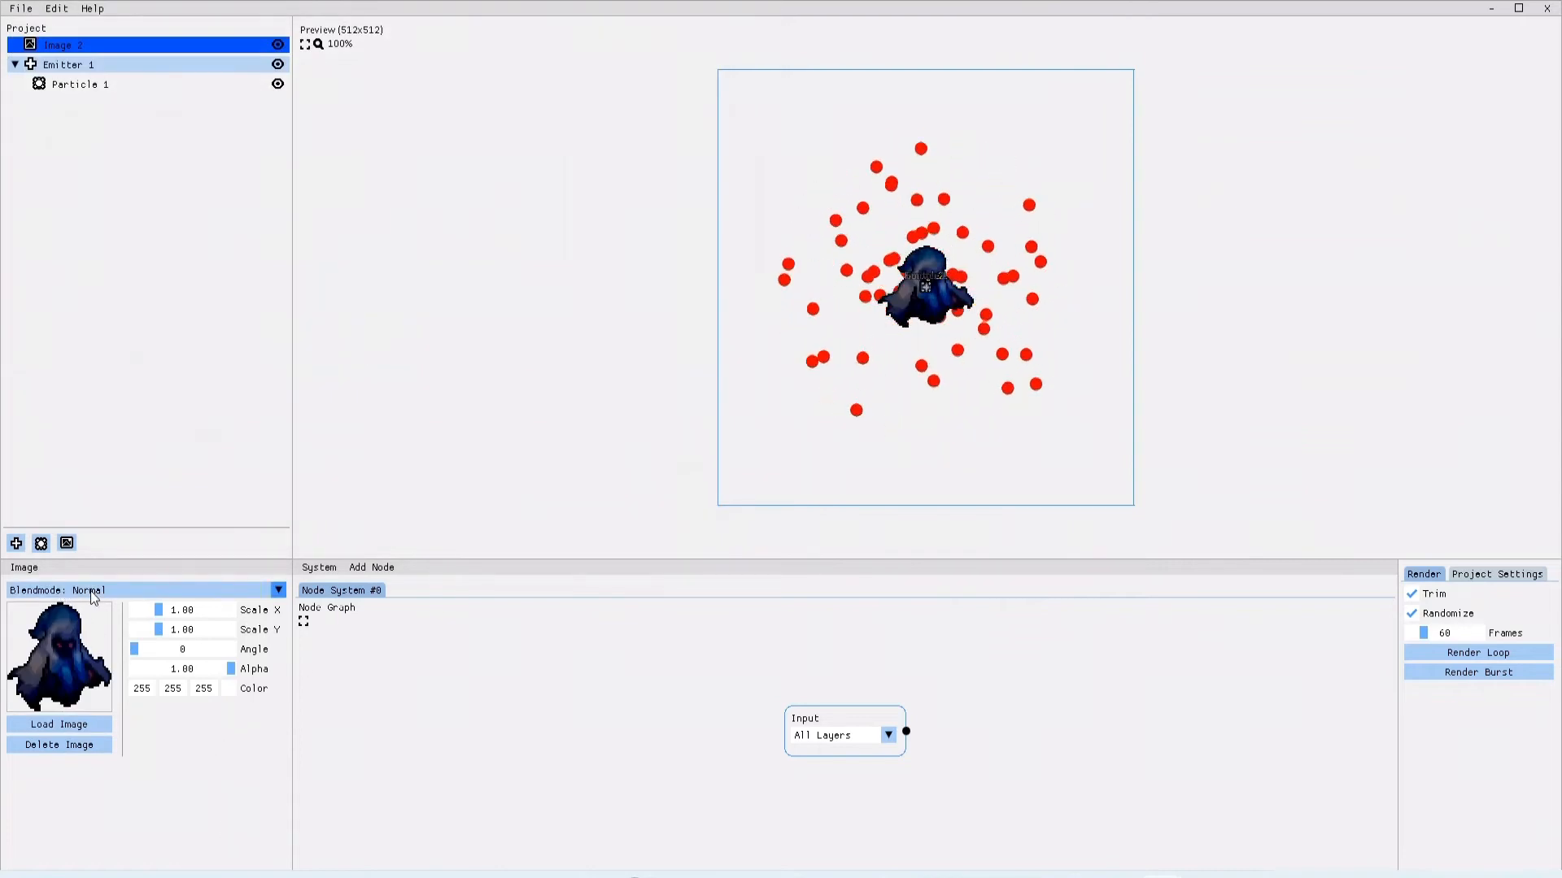
Step: Try the Additive and Subtractive blend modes on Image 2 and return it to Normal
{"action": "left_click", "coordinate": [65, 592]}
{"action": "left_click", "coordinate": [72, 624]}
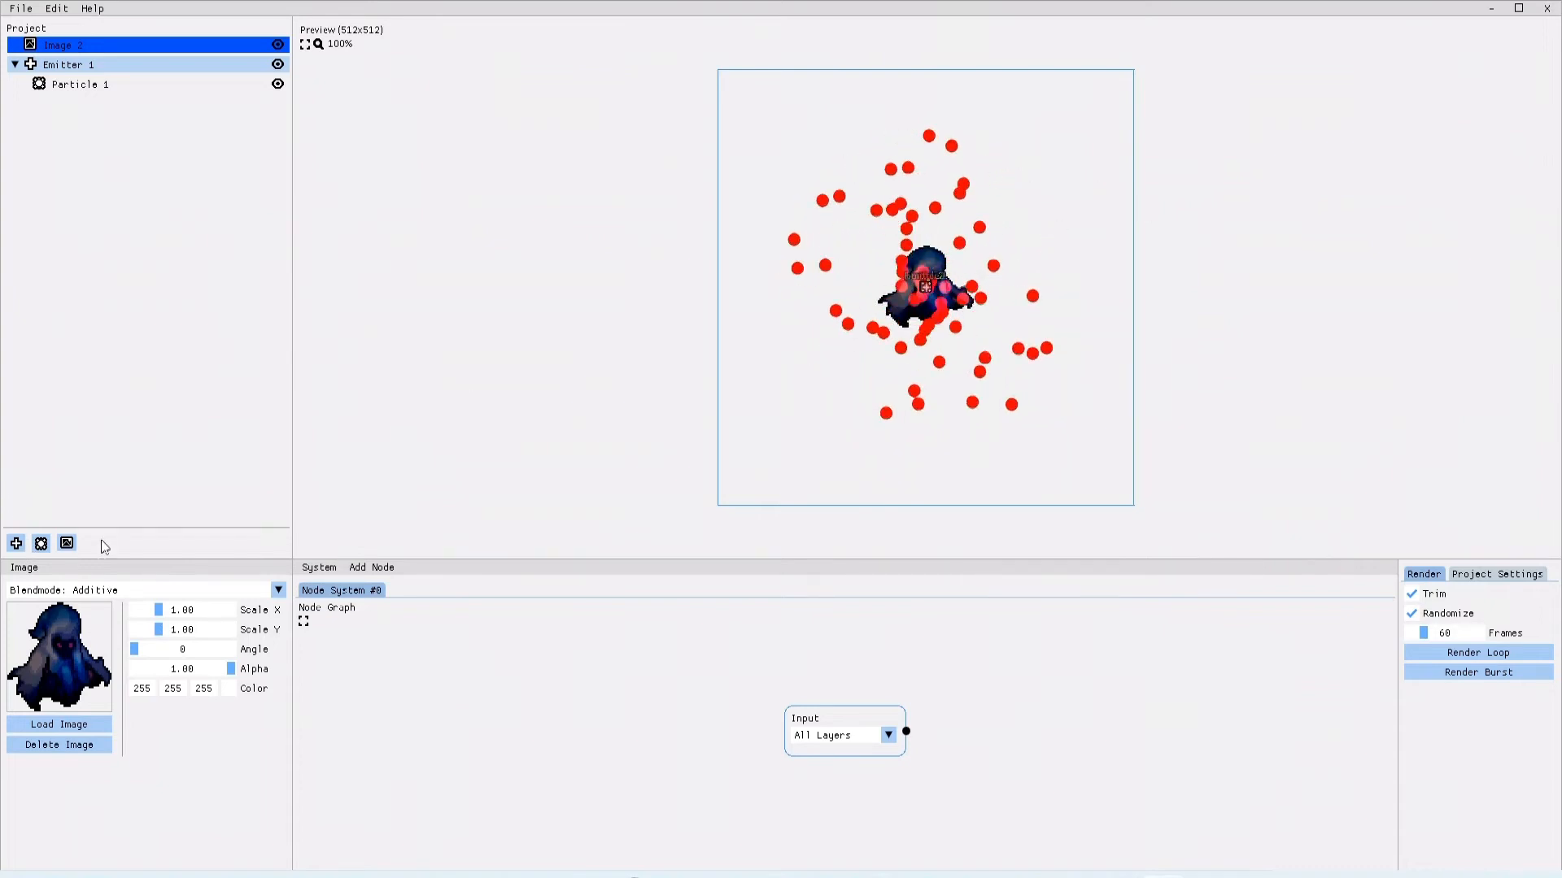
{"action": "left_click", "coordinate": [86, 592]}
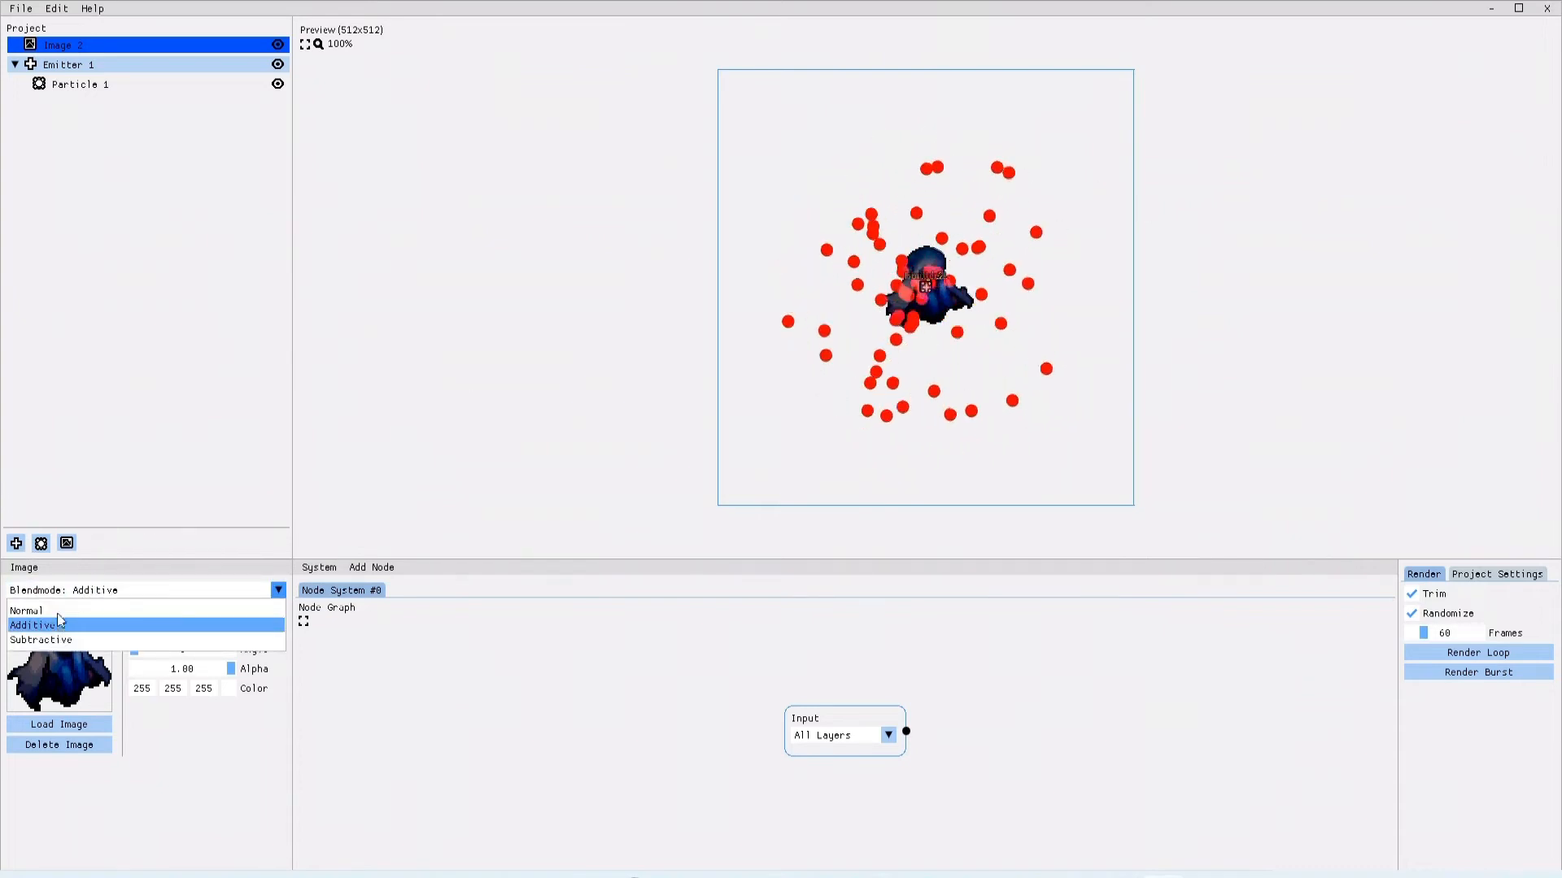
{"action": "left_click", "coordinate": [57, 610]}
{"action": "left_click", "coordinate": [81, 591]}
{"action": "left_click", "coordinate": [51, 641]}
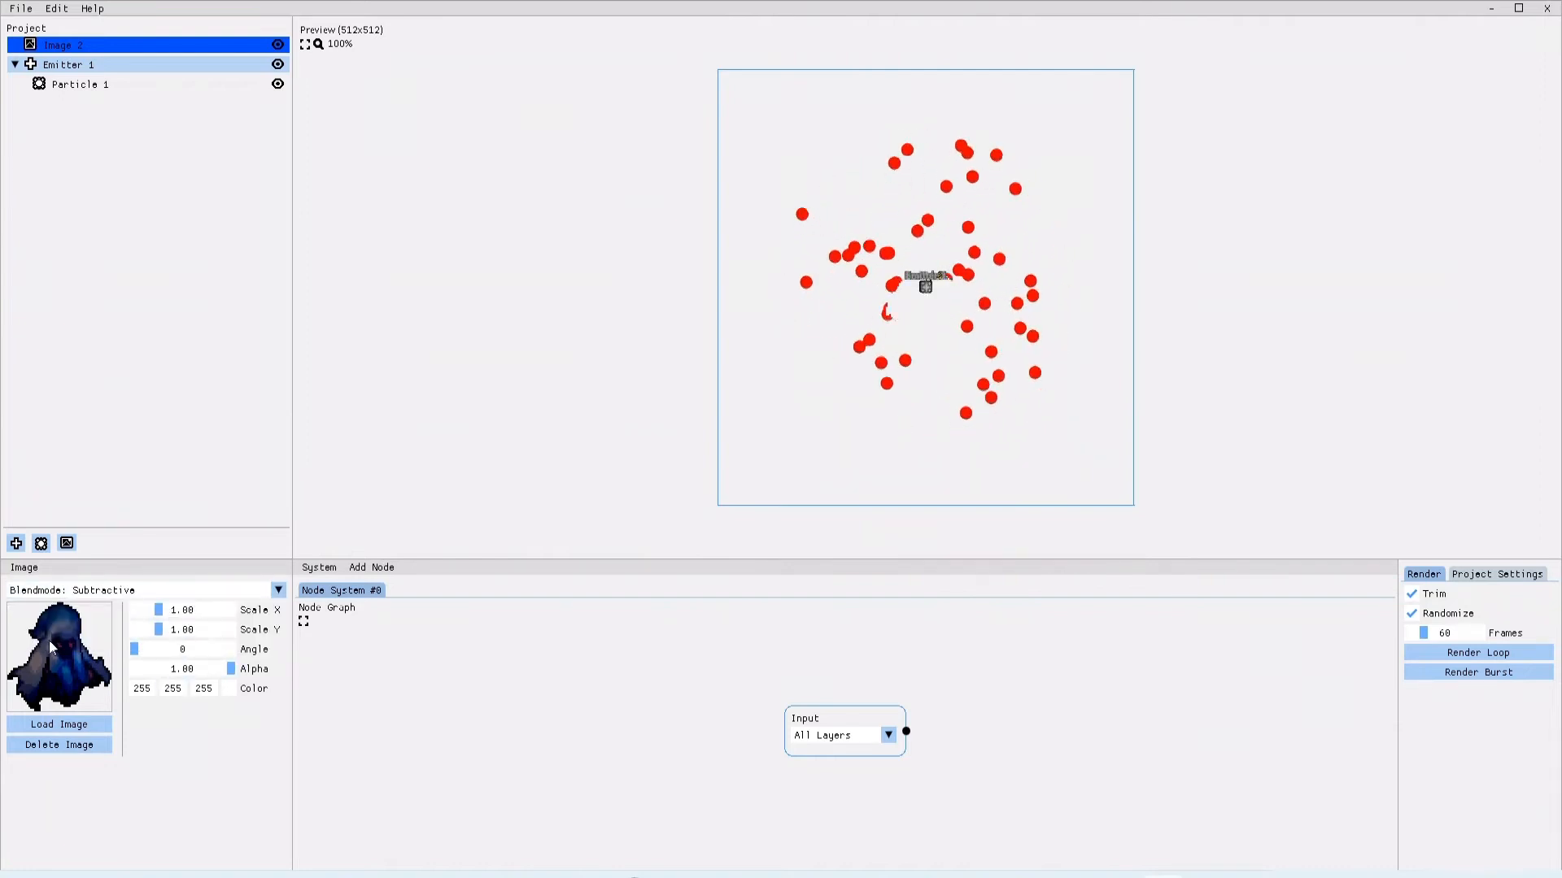
{"action": "left_click", "coordinate": [102, 592]}
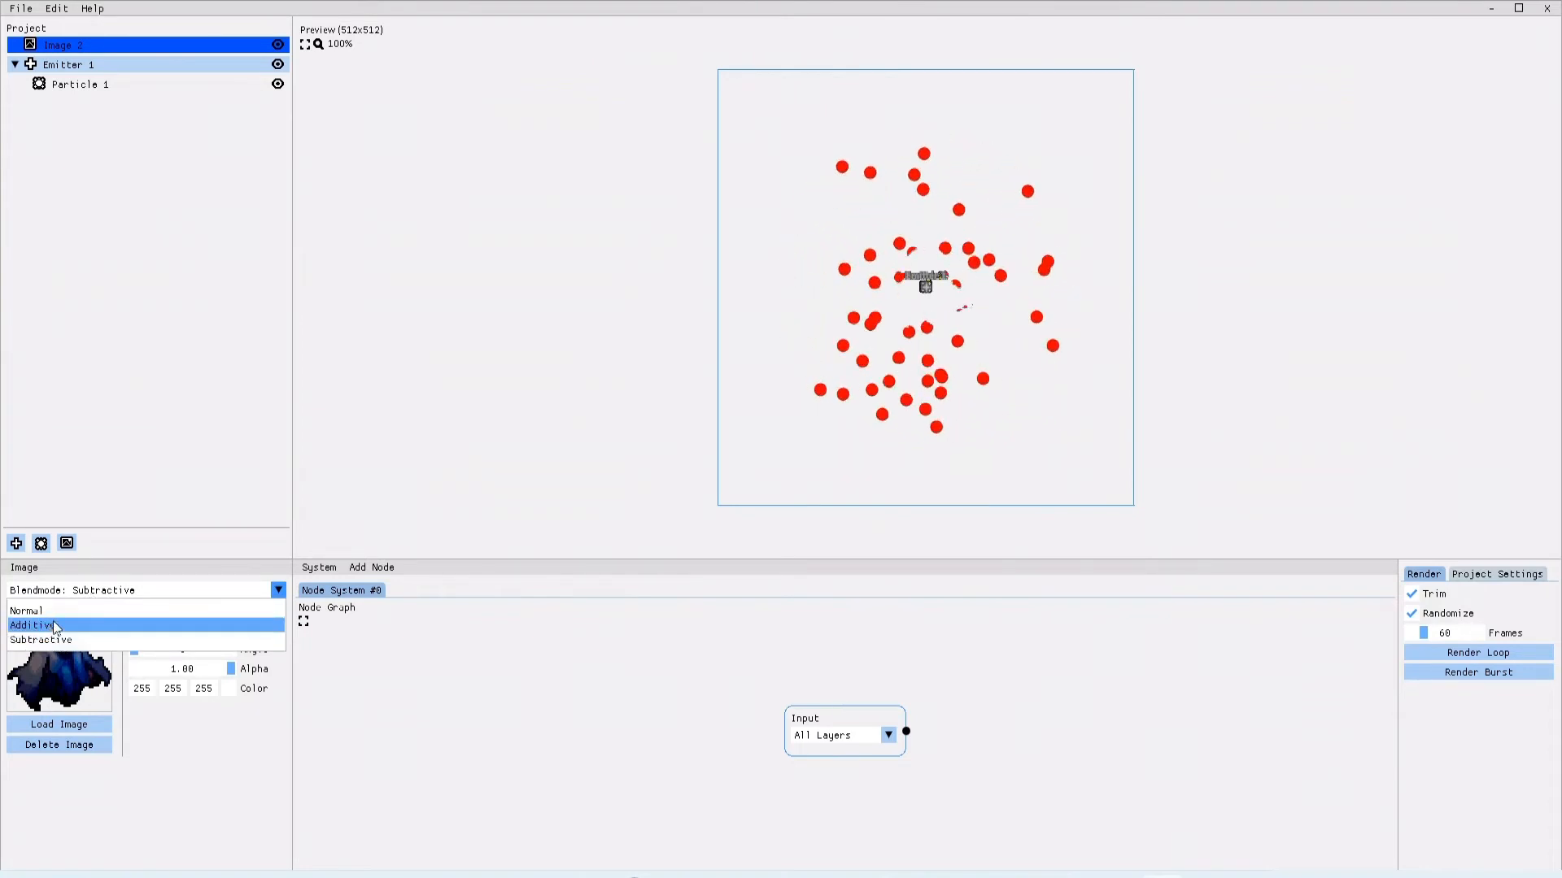
{"action": "left_click", "coordinate": [58, 610]}
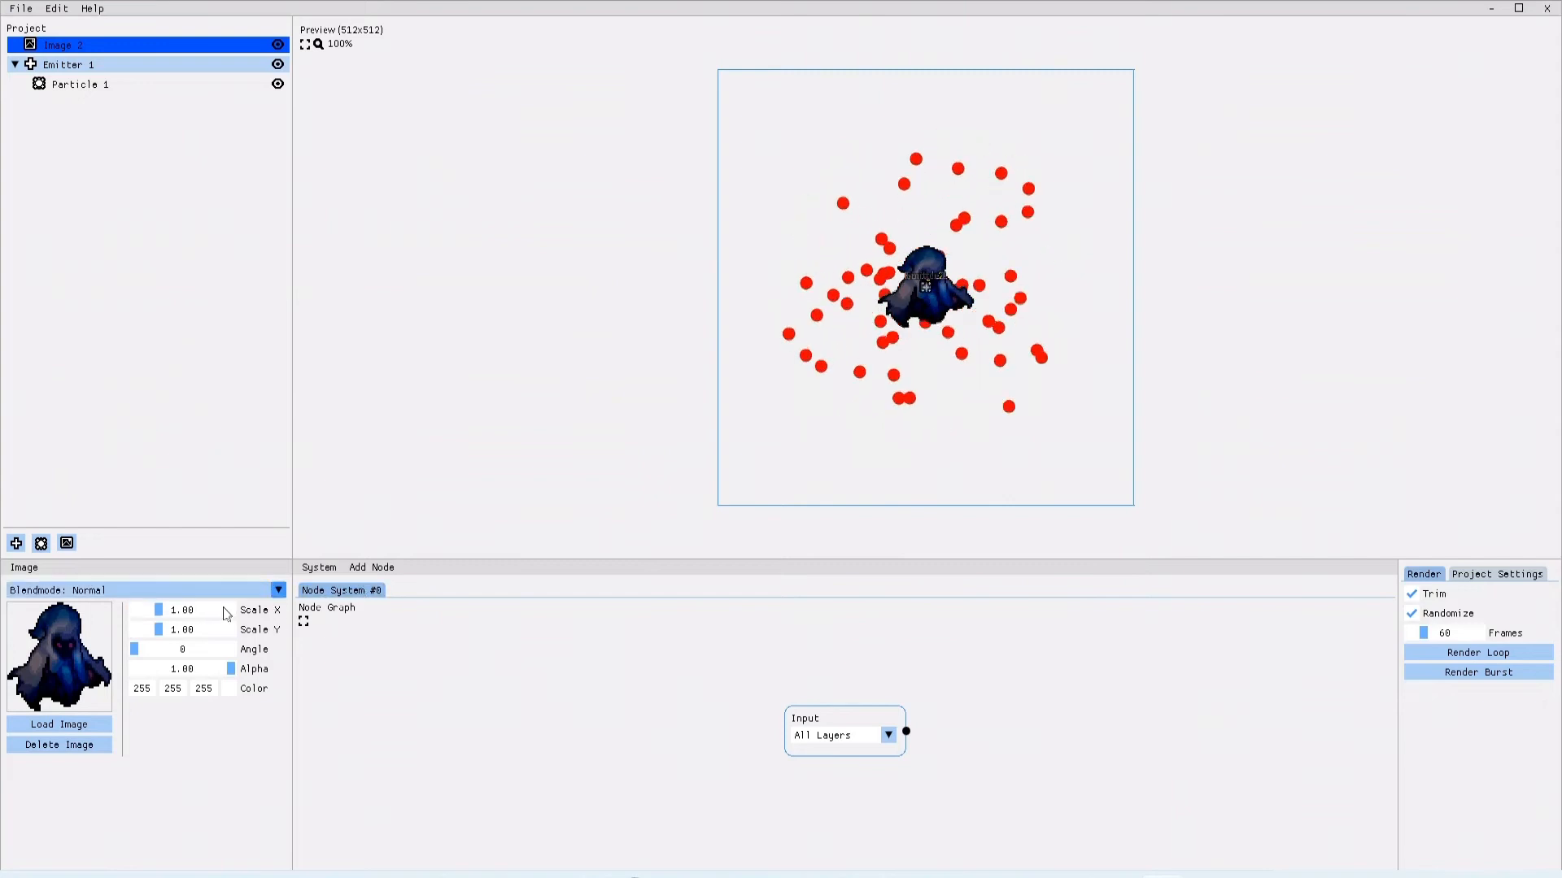
Step: Scale Image 2 to about 2 in both X and Y, leaving its angle at 0 and alpha at 1.00
{"action": "left_click_drag", "start_coordinate": [162, 616], "coordinate": [208, 641]}
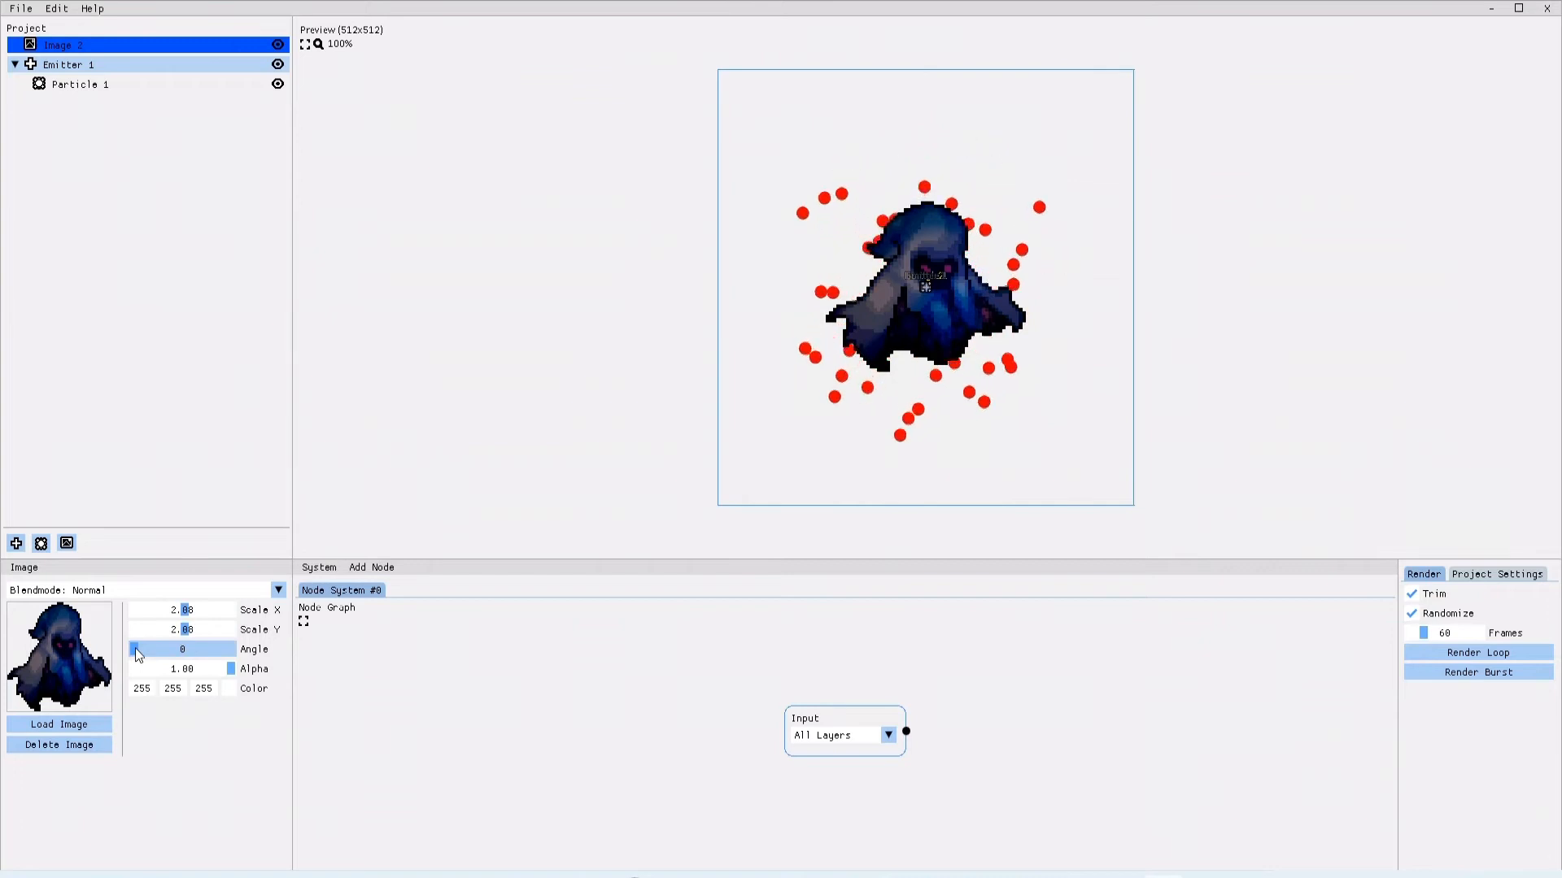
{"action": "left_click_drag", "start_coordinate": [136, 655], "coordinate": [100, 659]}
{"action": "left_click_drag", "start_coordinate": [233, 675], "coordinate": [265, 696]}
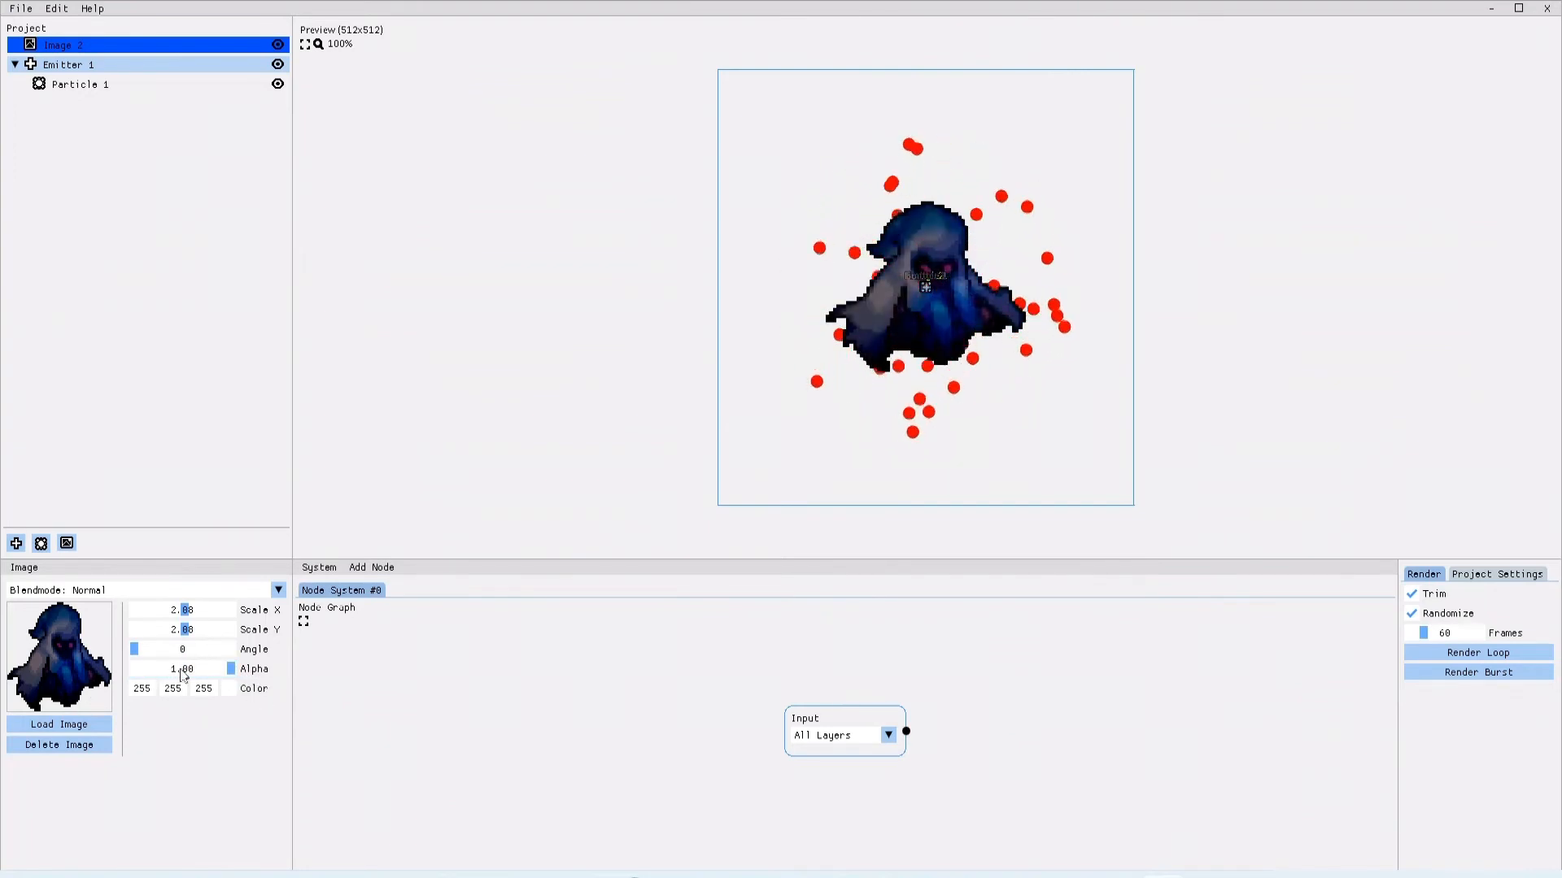
Step: Set the red value of Image 2's tint to 134 and pick a dark green for it in the colour picker
{"action": "double_click", "coordinate": [144, 684]}
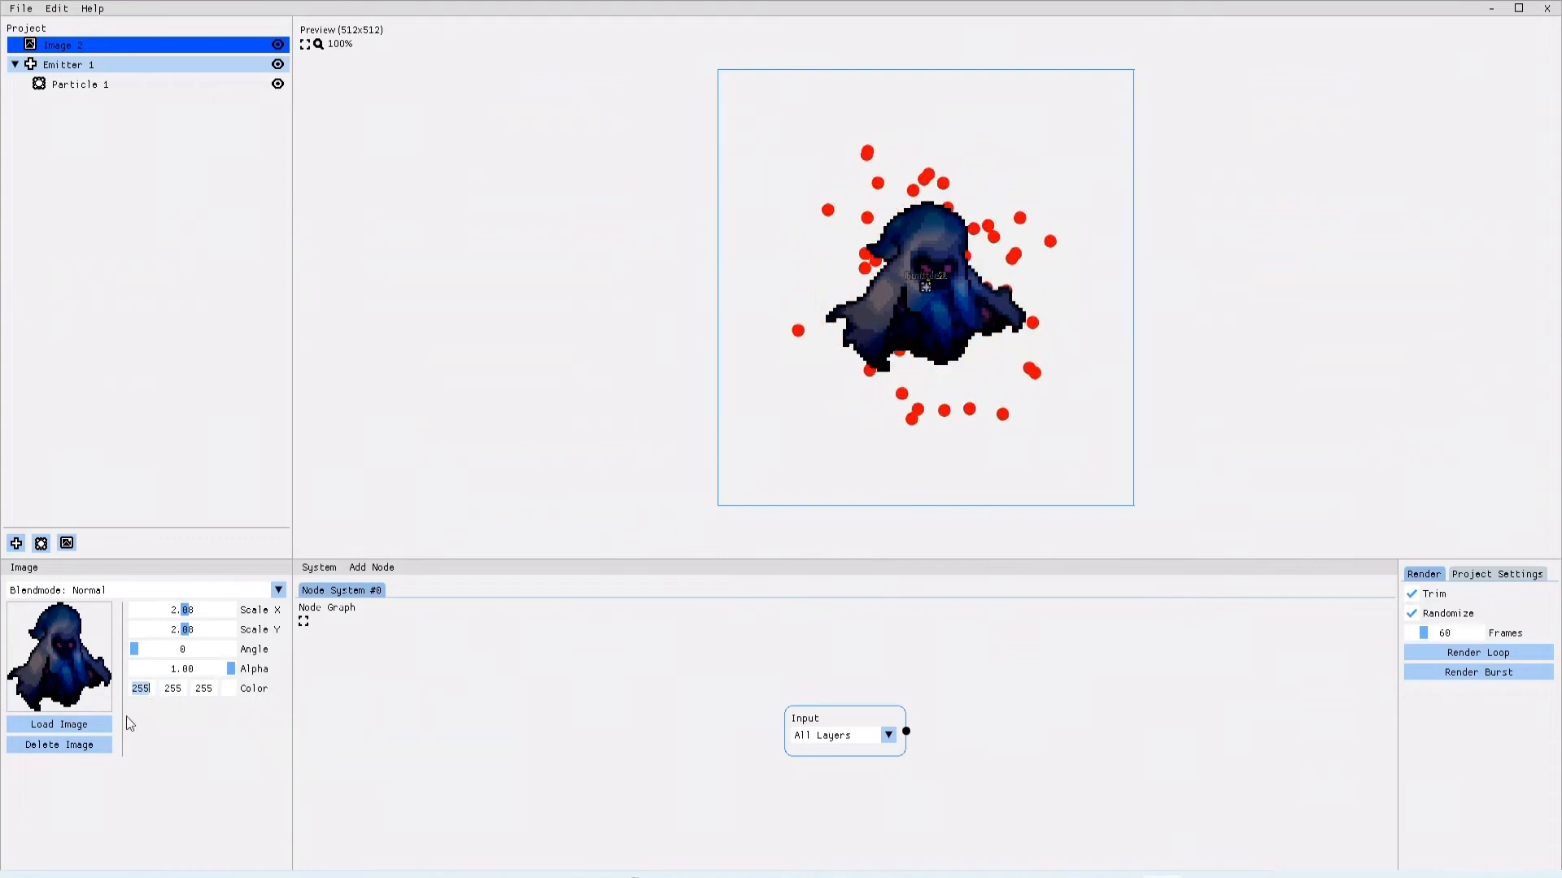
{"action": "type", "text": "134"}
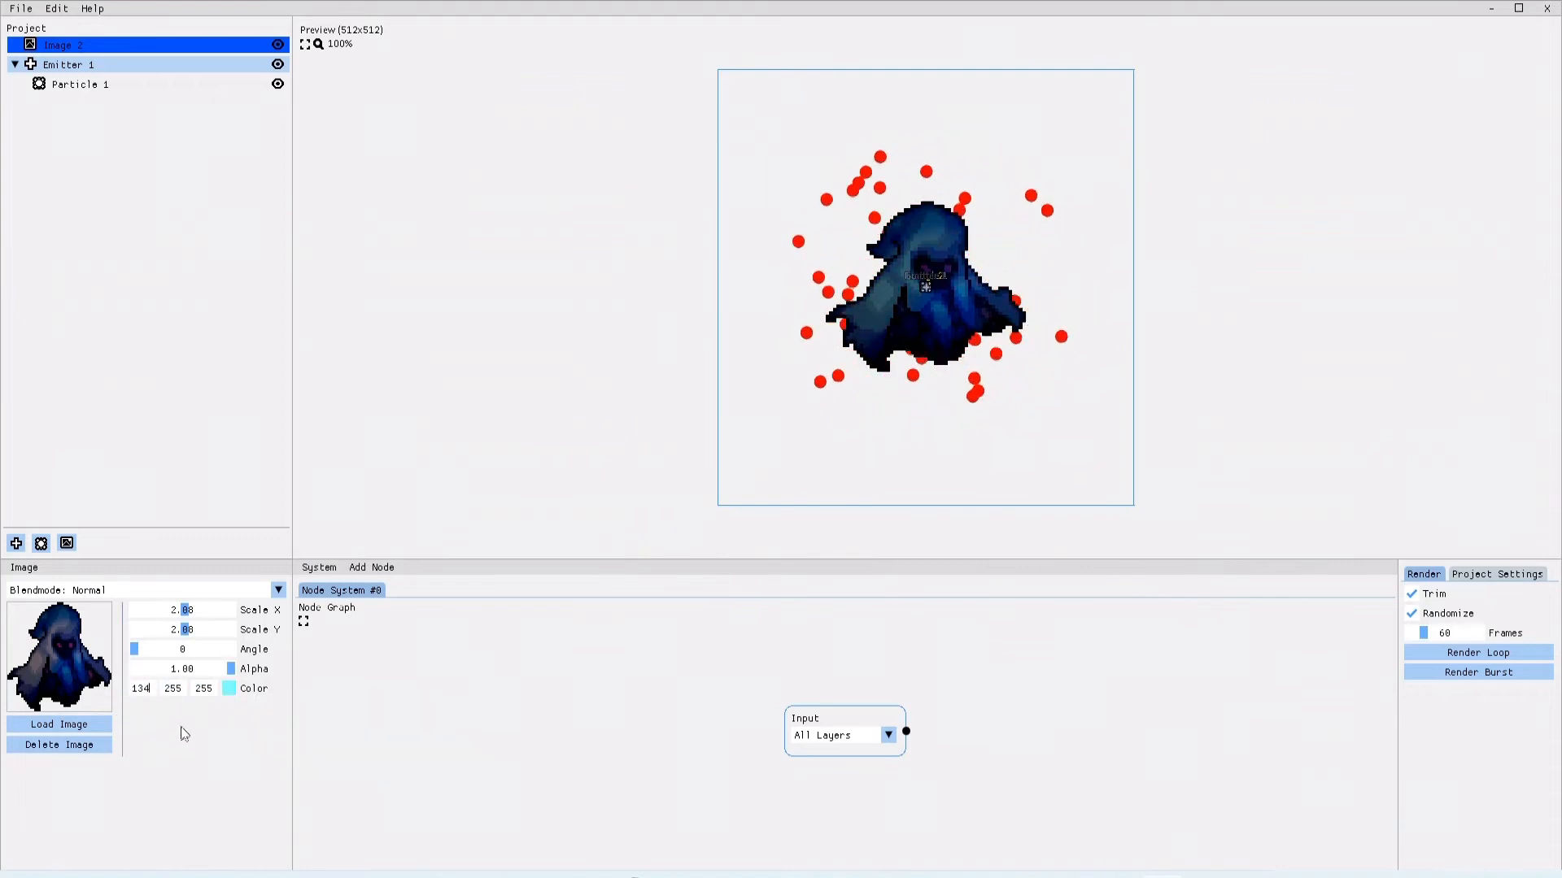
{"action": "left_click", "coordinate": [229, 688]}
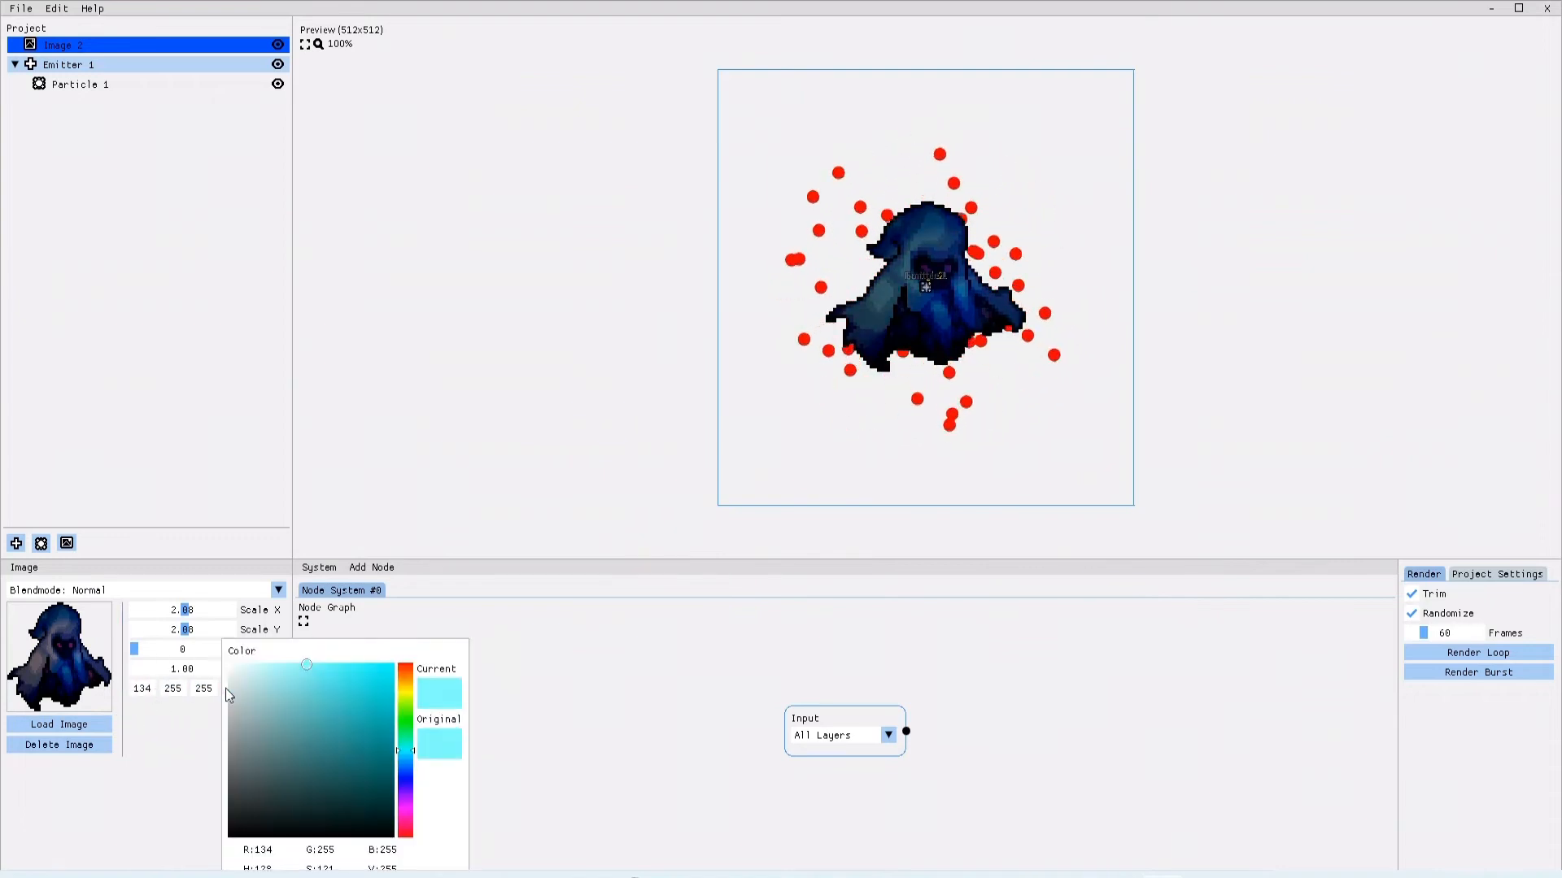
{"action": "left_click", "coordinate": [405, 725]}
{"action": "left_click_drag", "start_coordinate": [344, 698], "coordinate": [350, 757]}
{"action": "left_click", "coordinate": [141, 720]}
Step: Brighten Image 2's green tint with HSV saturation and value at 255, and switch the colour values back to RGB
{"action": "right_click", "coordinate": [146, 687]}
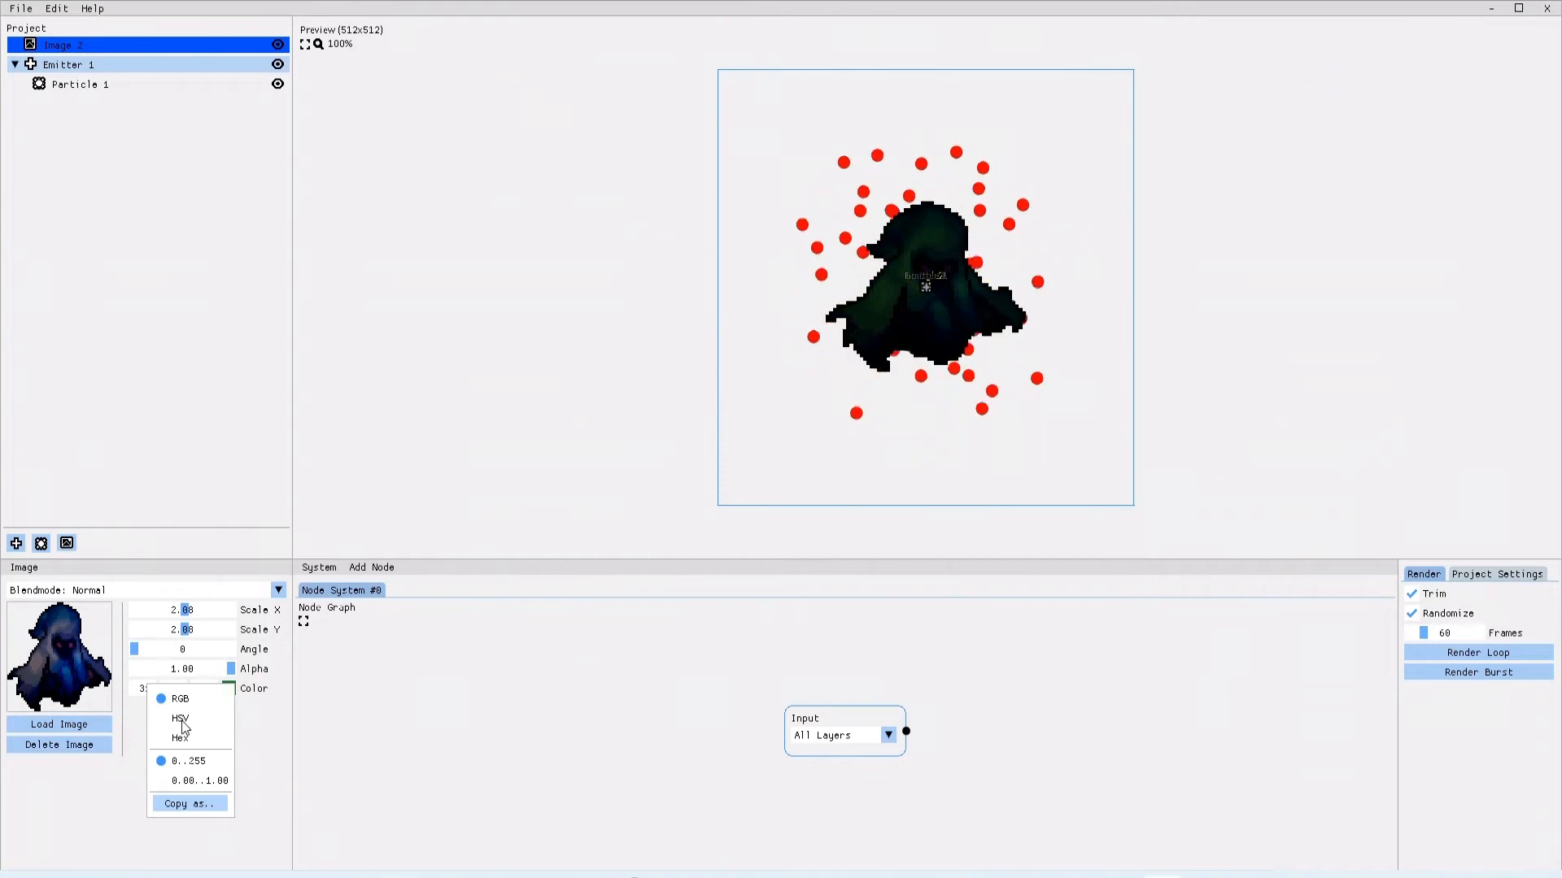
{"action": "right_click", "coordinate": [149, 694]}
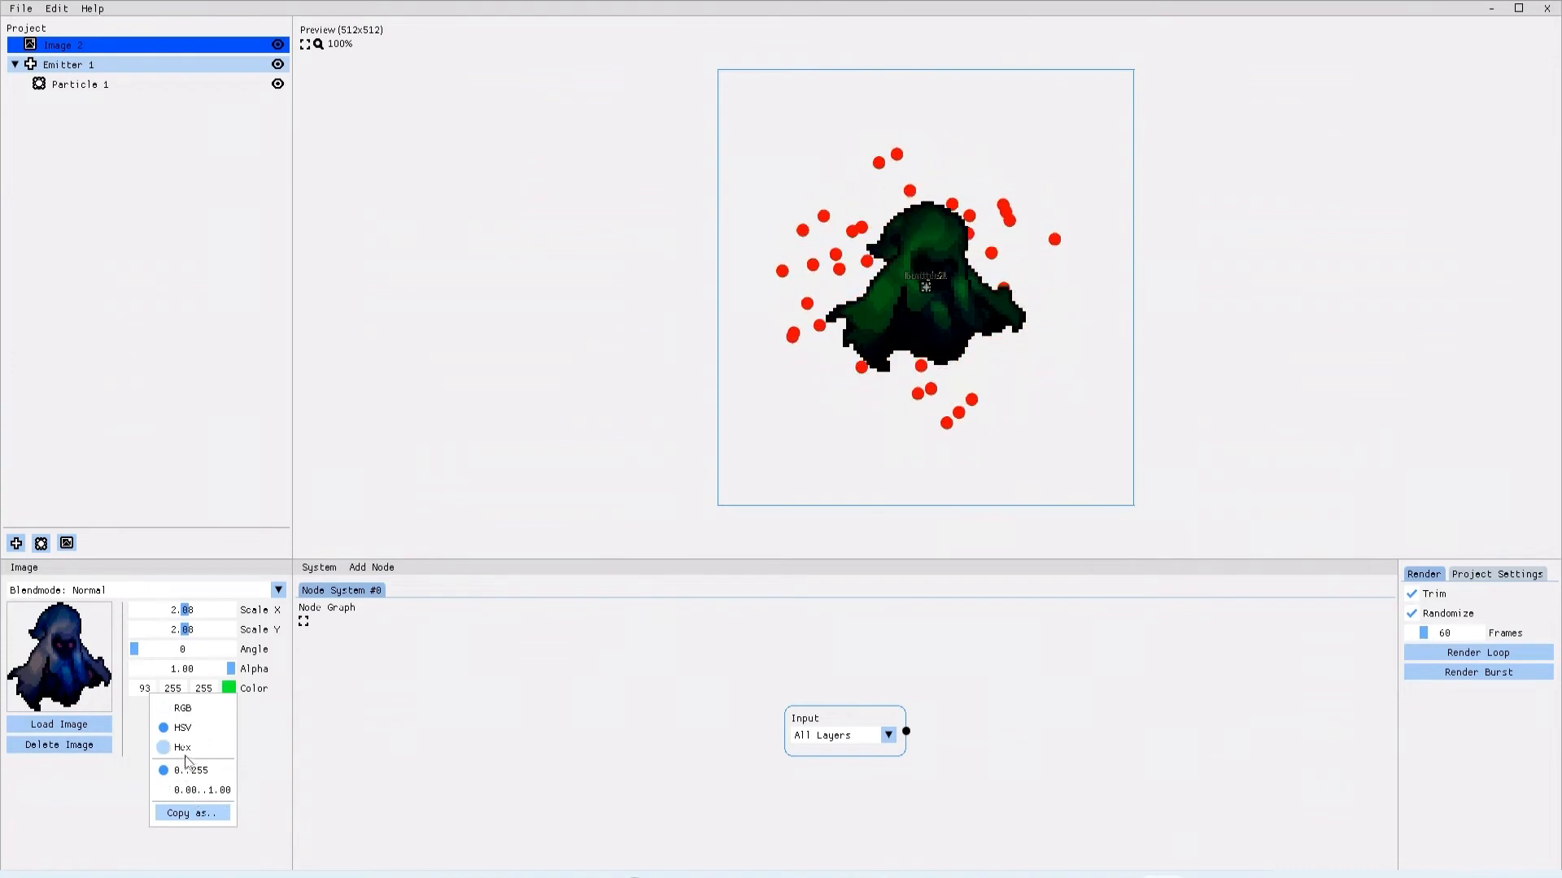
{"action": "left_click", "coordinate": [185, 712]}
{"action": "left_click", "coordinate": [132, 774]}
{"action": "right_click", "coordinate": [232, 689]}
{"action": "left_click", "coordinate": [199, 743]}
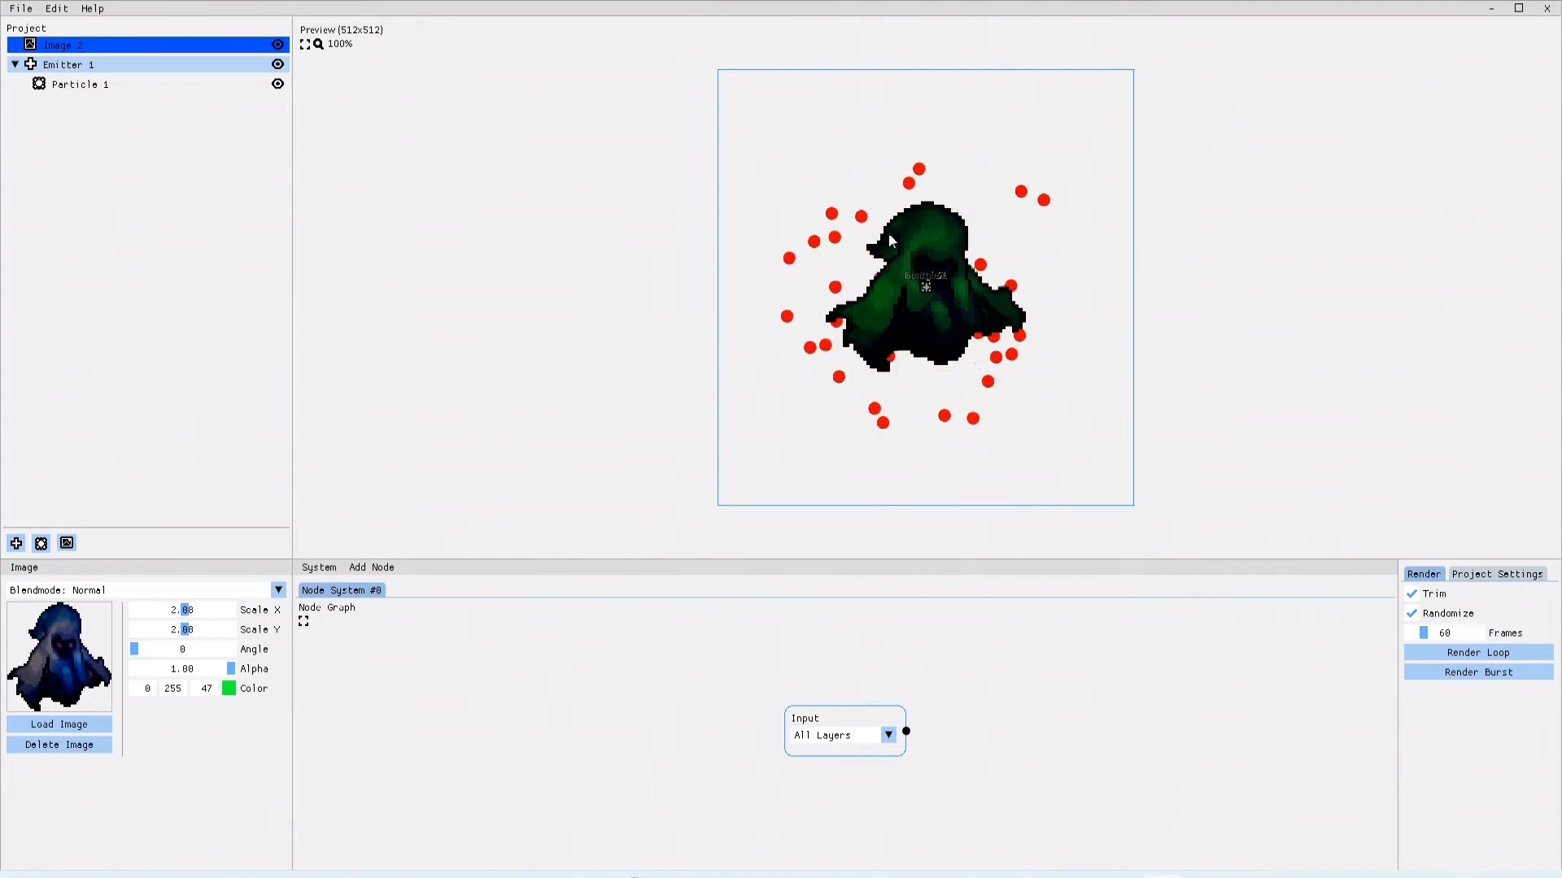
Step: Set the Input node's source layer to Image 2 and move the node to the left side of the node graph
{"action": "left_click_drag", "start_coordinate": [857, 715], "coordinate": [503, 702]}
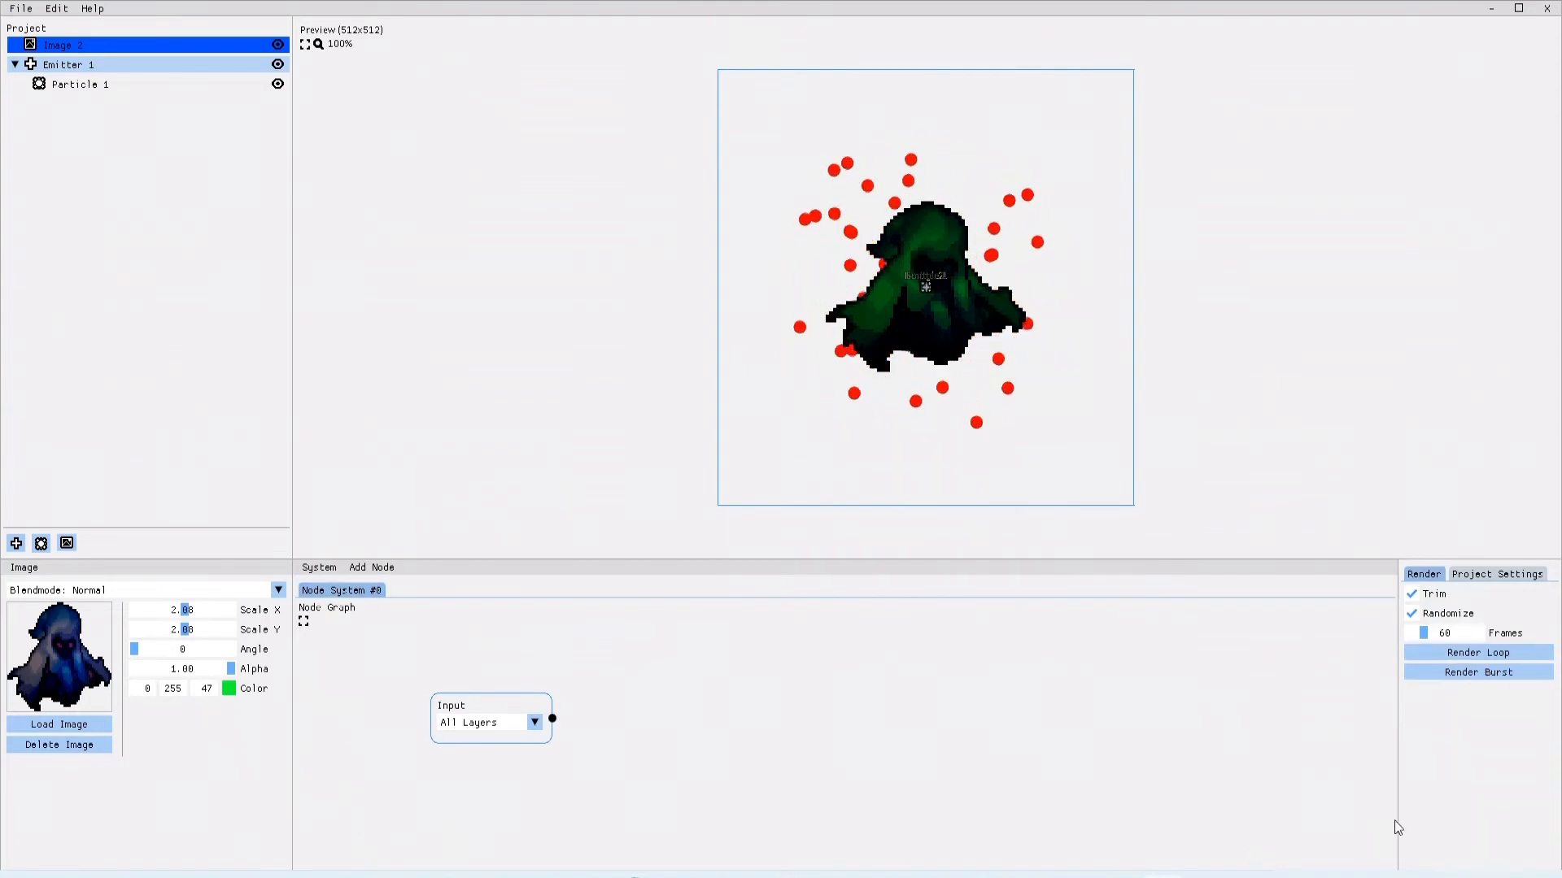
{"action": "left_click", "coordinate": [476, 725]}
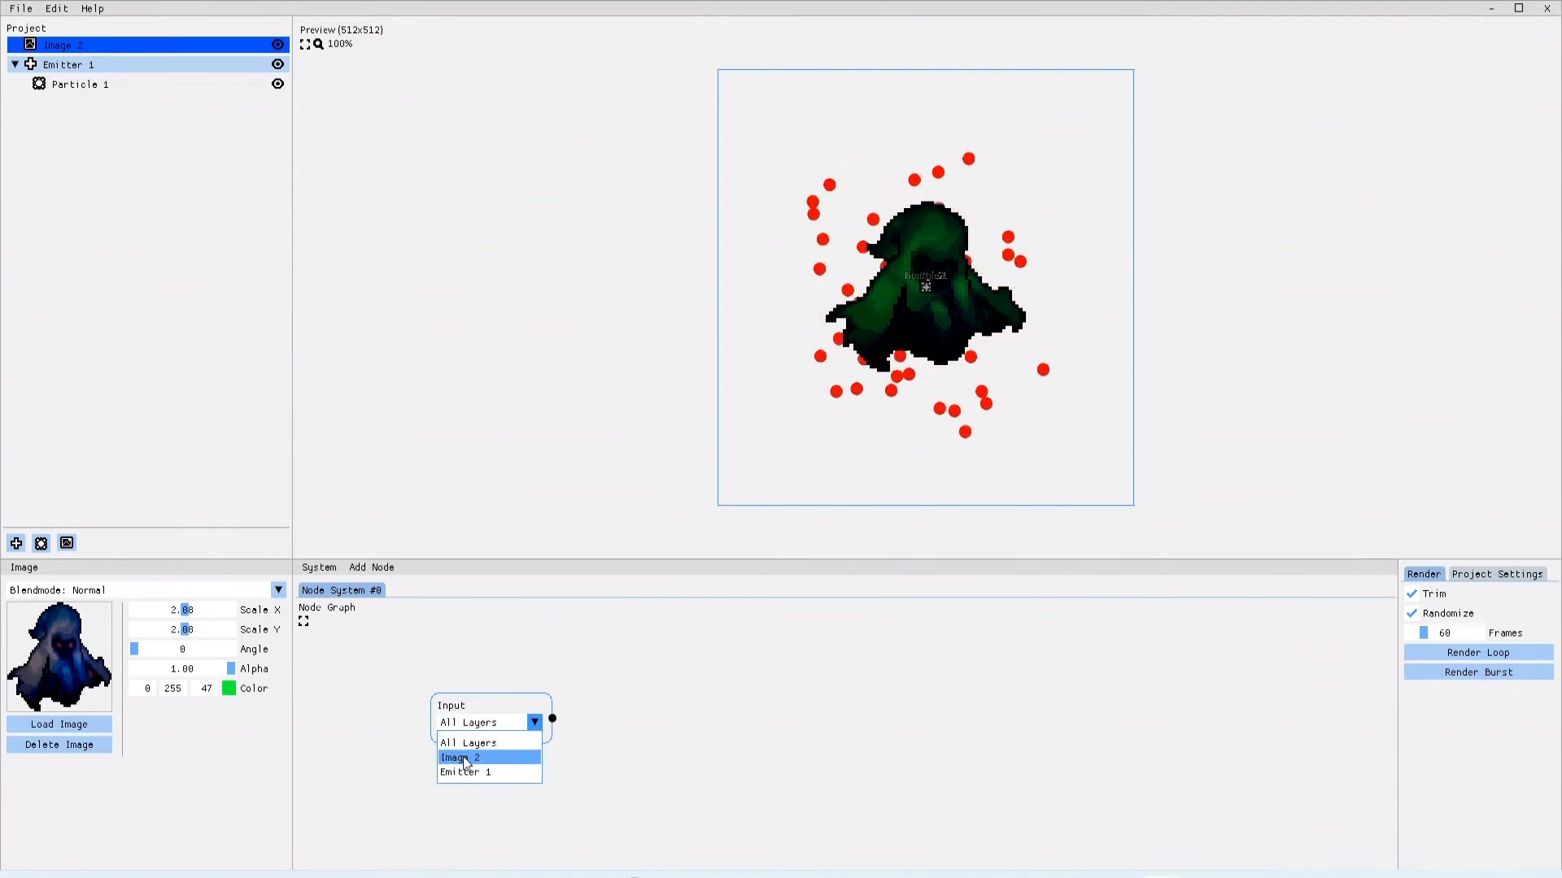
{"action": "left_click", "coordinate": [476, 756]}
{"action": "left_click_drag", "start_coordinate": [500, 712], "coordinate": [410, 707]}
Step: Add a Blur node and connect the Image 2 input node's output to it
{"action": "left_click", "coordinate": [368, 567]}
{"action": "mouse_move", "coordinate": [377, 589]}
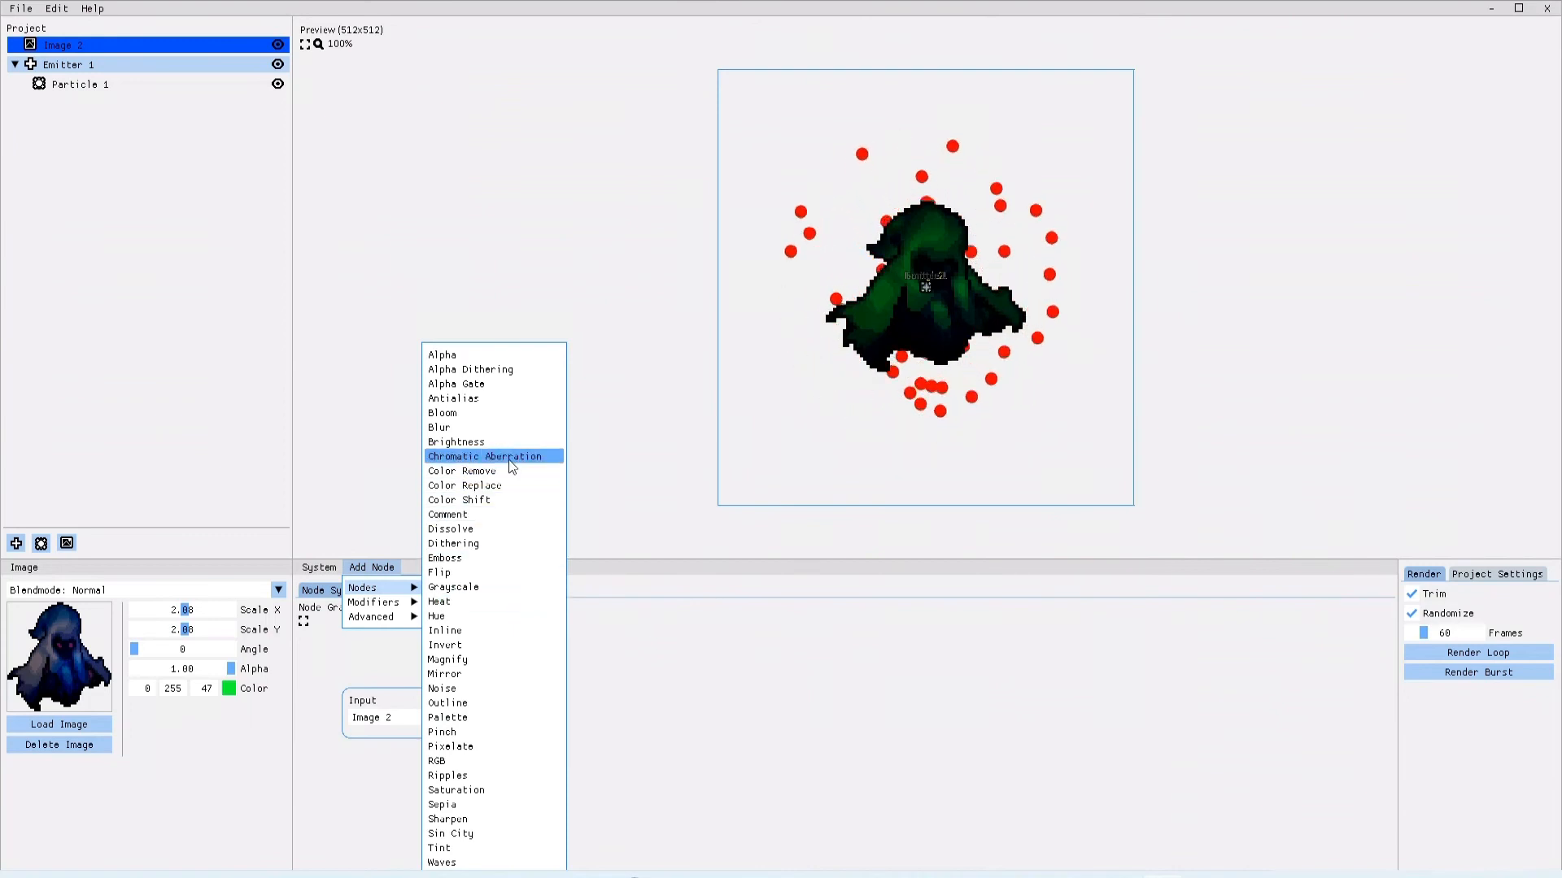
{"action": "left_click", "coordinate": [486, 427]}
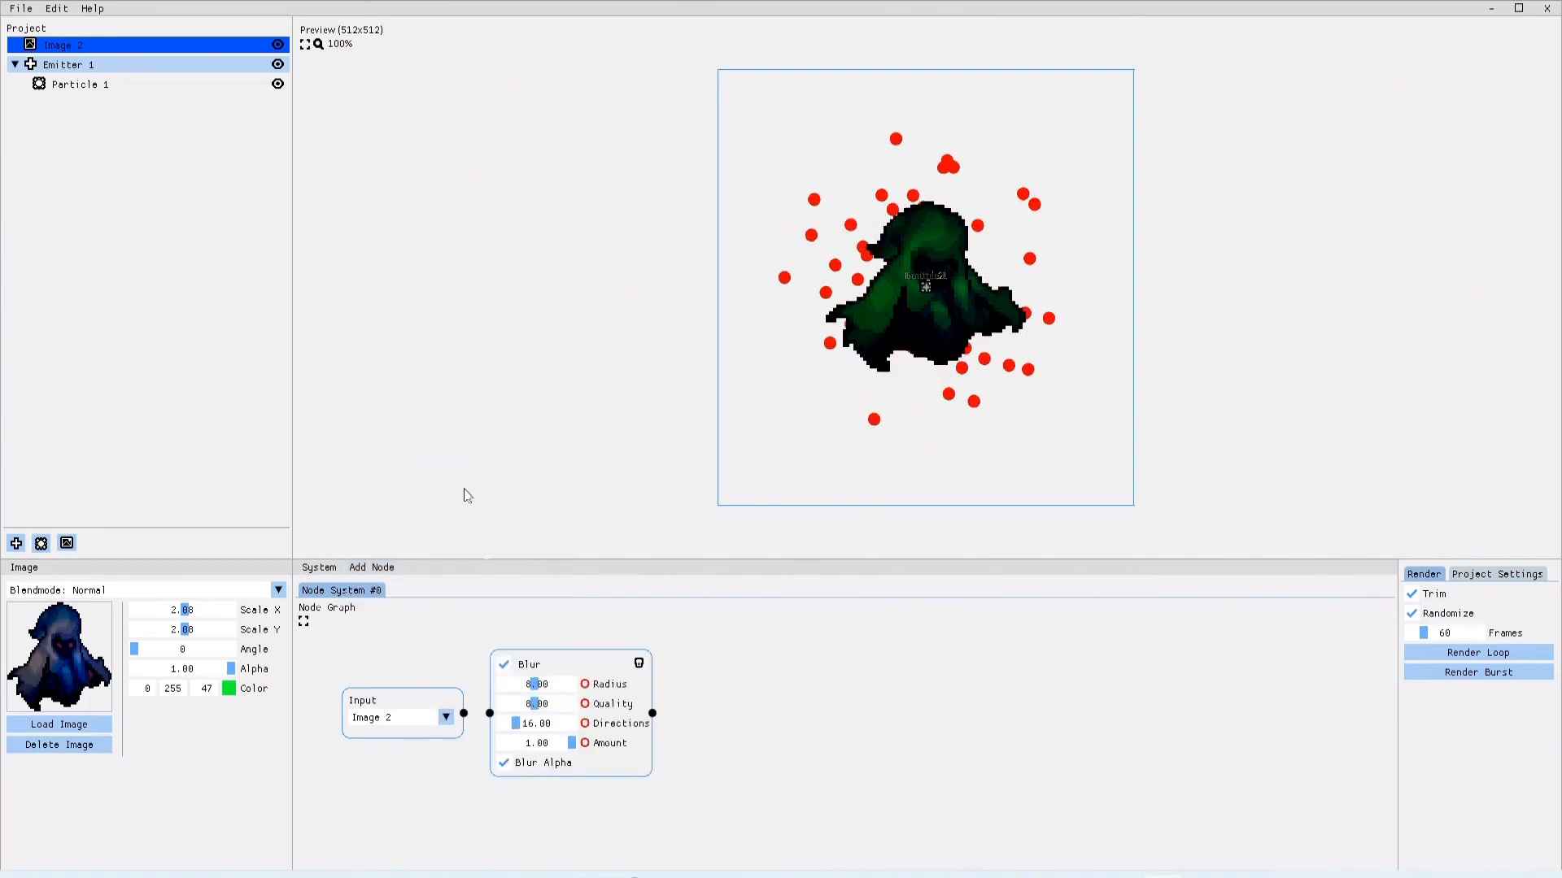
{"action": "left_click_drag", "start_coordinate": [464, 715], "coordinate": [489, 720]}
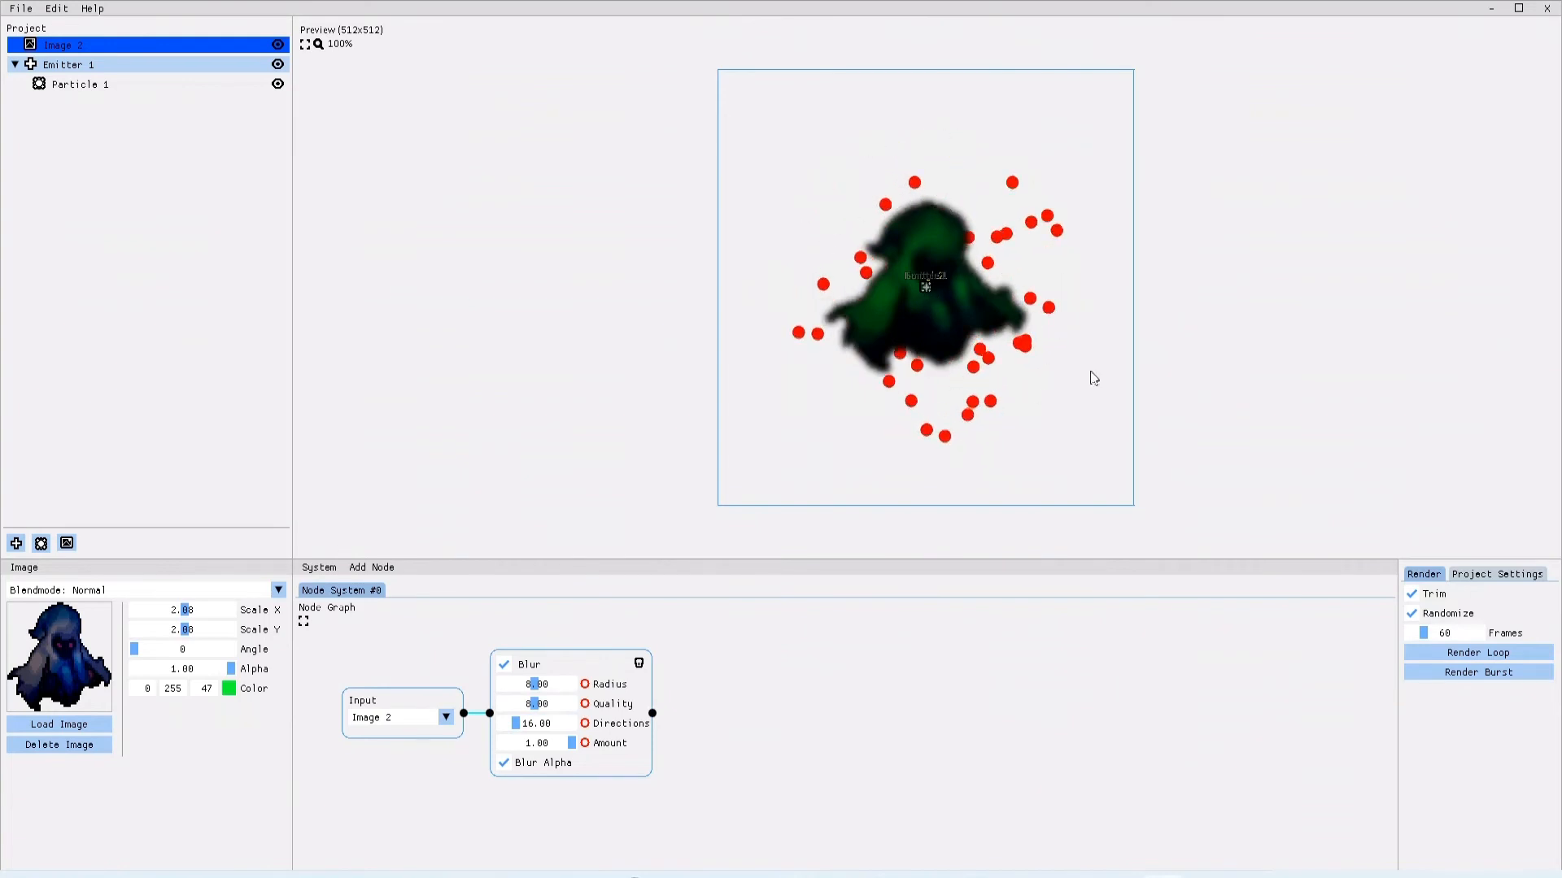
Step: Set the Blur node's radius to 15.65, quality to about 8.5 and directions to about 34.7
{"action": "left_click_drag", "start_coordinate": [533, 685], "coordinate": [523, 726]}
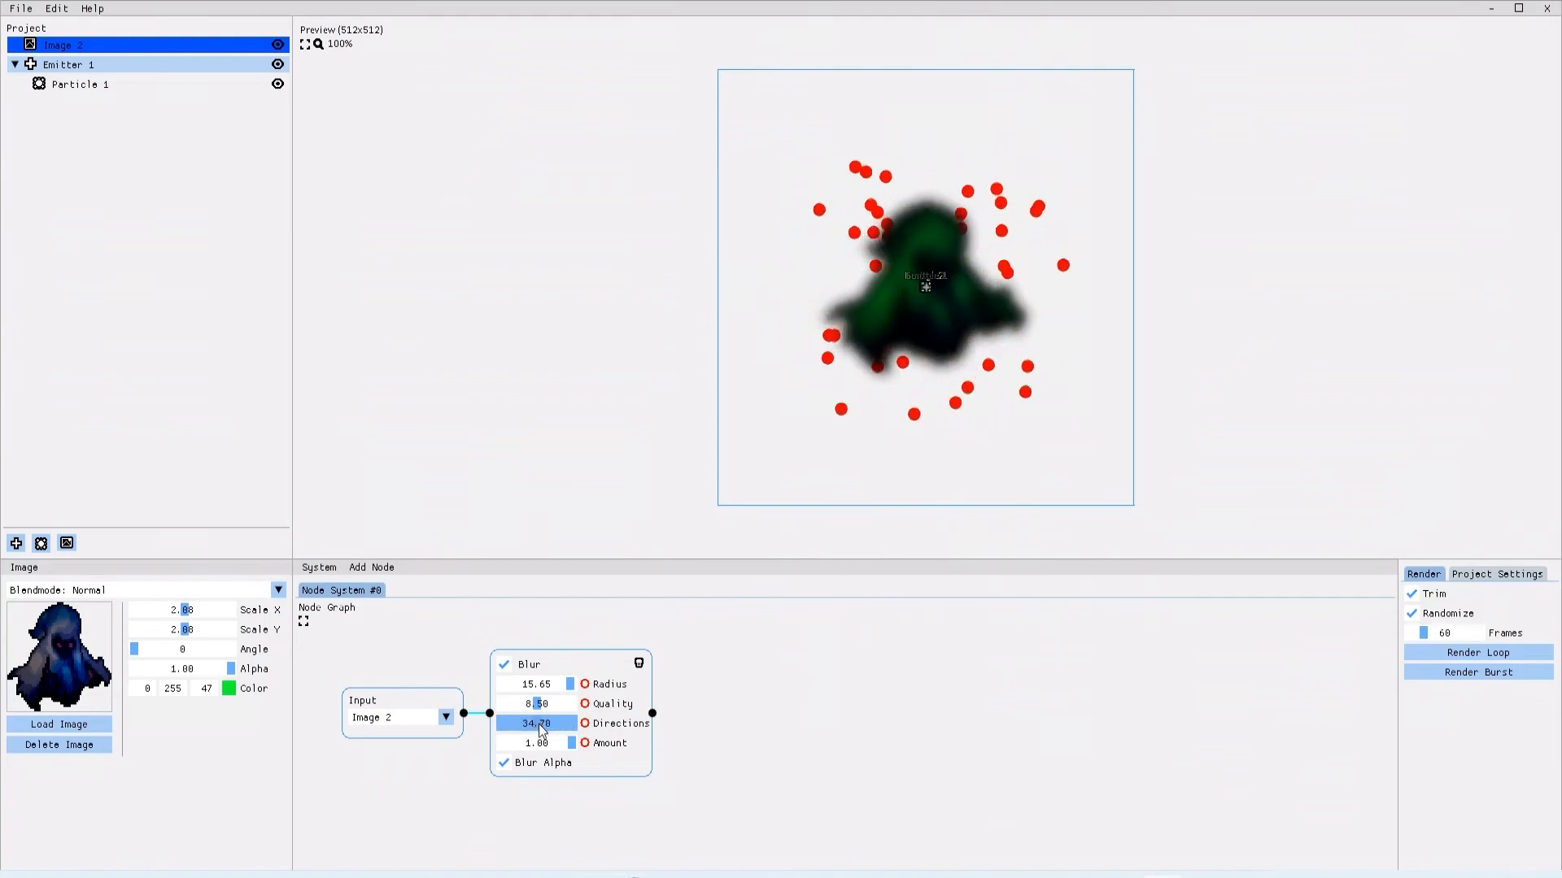